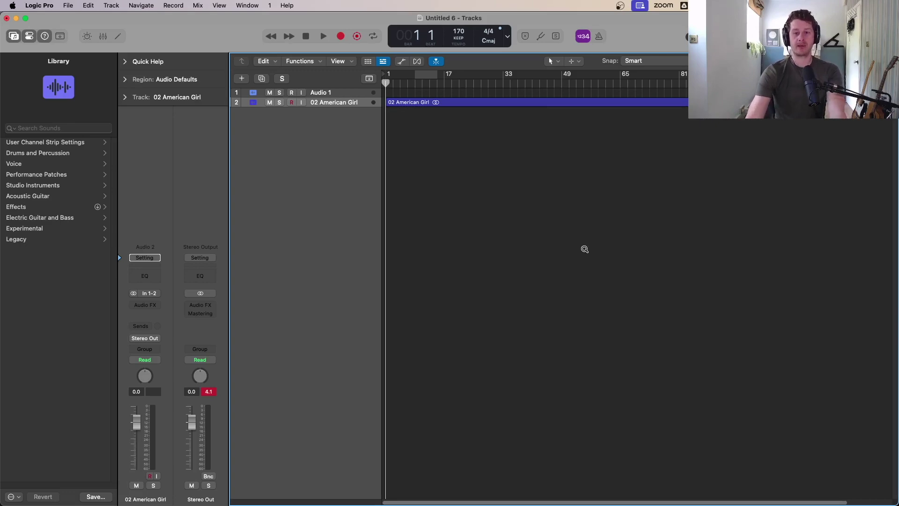
# - Zoom in on the song's waveform, then zoom back out to show the whole song
pyautogui.moveTo(583, 248); pyautogui.dragTo(388, 108)
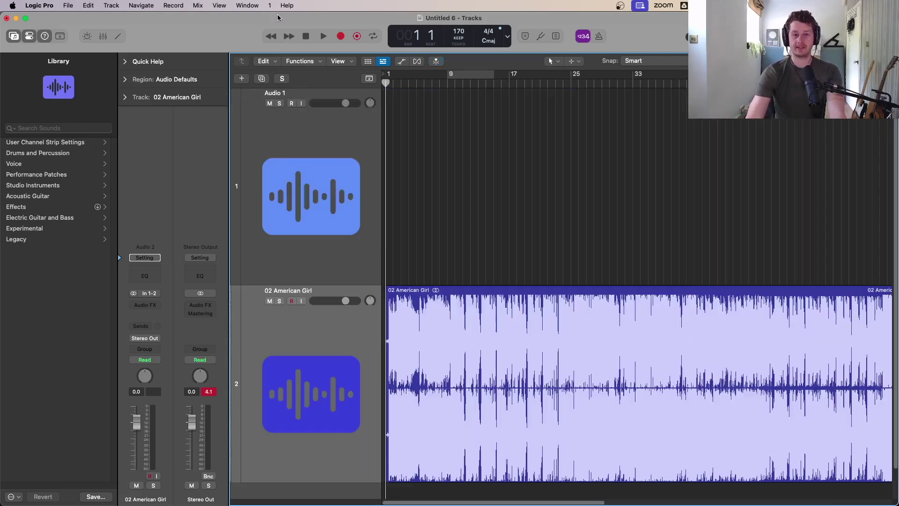
pyautogui.keyDown('ctrl'); pyautogui.keyDown('alt'); pyautogui.click(564, 197); pyautogui.keyUp('alt'); pyautogui.keyUp('ctrl')
pyautogui.keyDown('ctrl'); pyautogui.keyDown('alt'); pyautogui.click(573, 190); pyautogui.keyUp('alt'); pyautogui.keyUp('ctrl')
pyautogui.keyDown('ctrl'); pyautogui.keyDown('alt'); pyautogui.click(535, 250); pyautogui.keyUp('alt'); pyautogui.keyUp('ctrl')
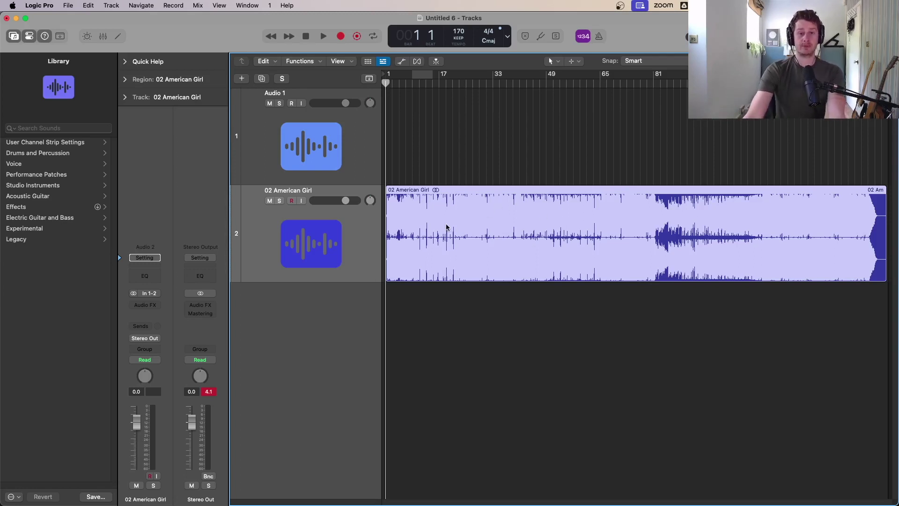
# - Play from bar 17, skip ahead to bar 25 and stop, then zoom into the American Girl waveform
pyautogui.click(439, 85)
pyautogui.press('space')
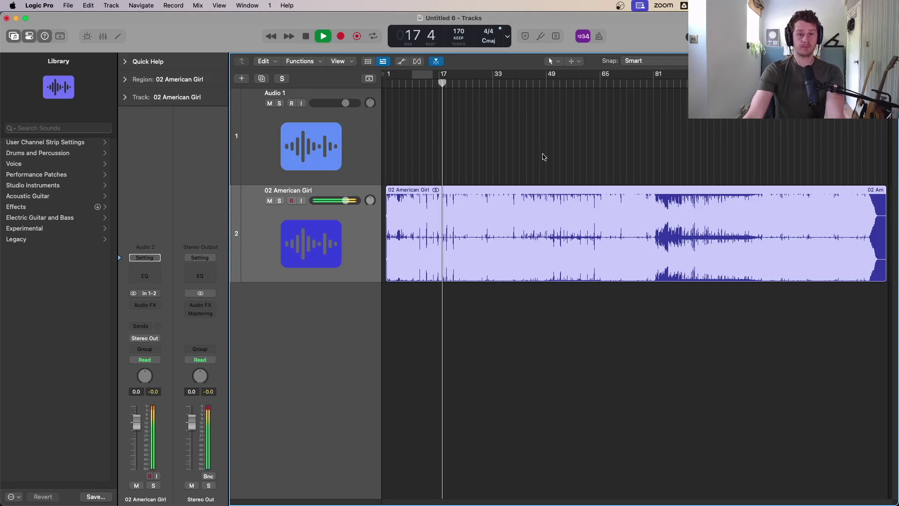
pyautogui.click(467, 87)
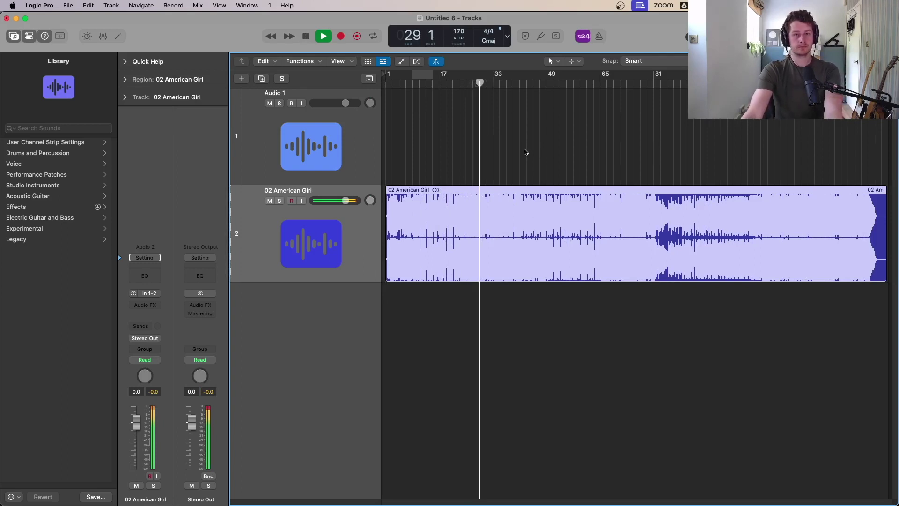
pyautogui.press('space')
pyautogui.press('super+Up')
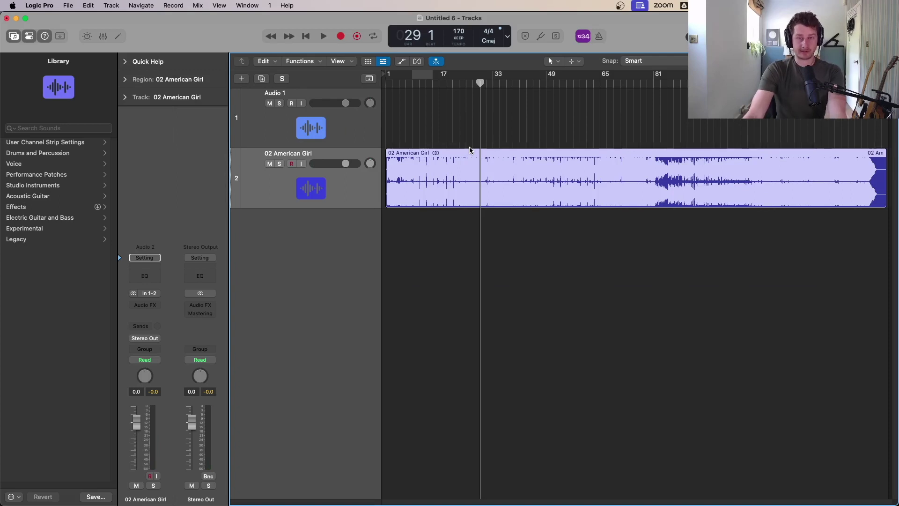
pyautogui.moveTo(581, 126); pyautogui.dragTo(427, 244)
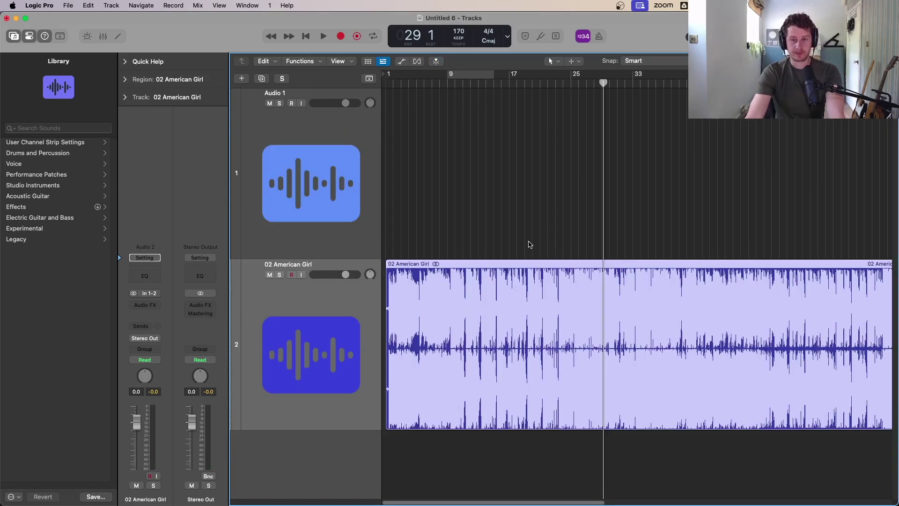
# - Run Stem Splitter on the 02 American Girl region with Vocals, Drums, Bass and Other all selected
pyautogui.rightClick(450, 274)
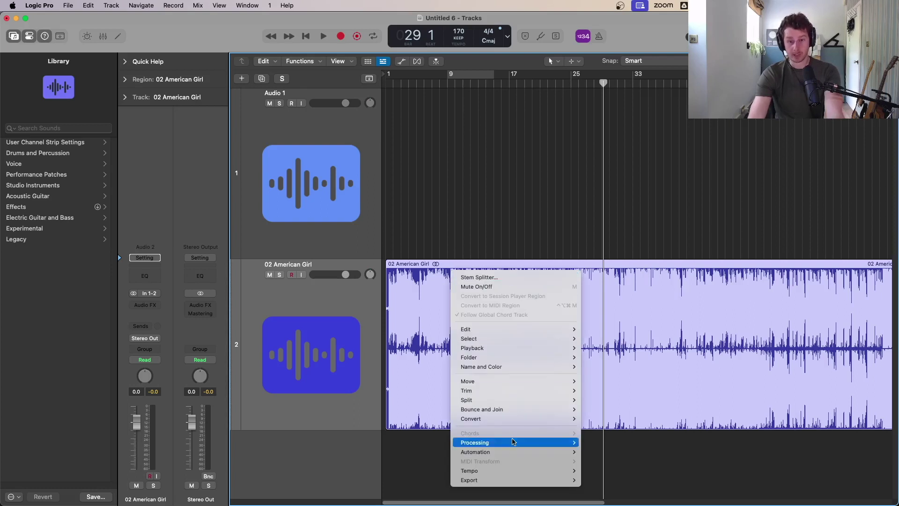
pyautogui.moveTo(510, 444)
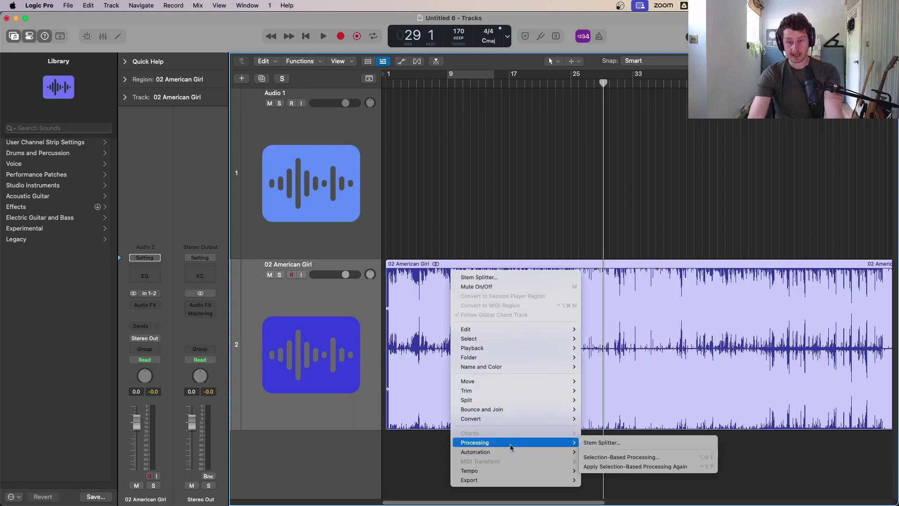
pyautogui.click(602, 442)
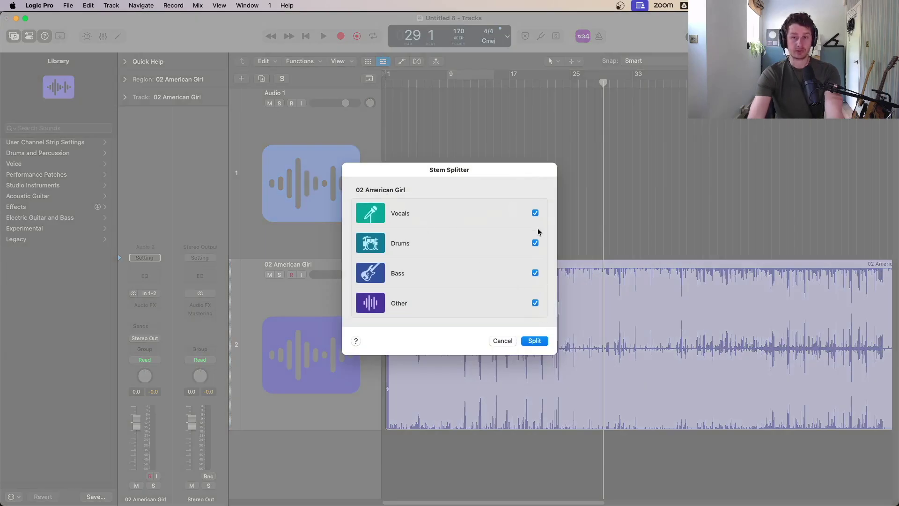
pyautogui.click(532, 339)
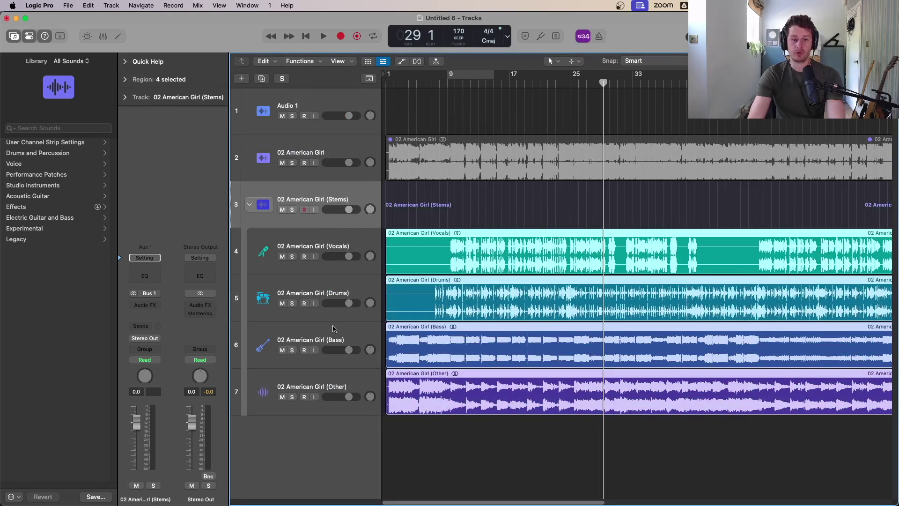
# - Select each of the four stem tracks, zoom in, and cycle bars 9–13
pyautogui.click(321, 243)
pyautogui.click(333, 294)
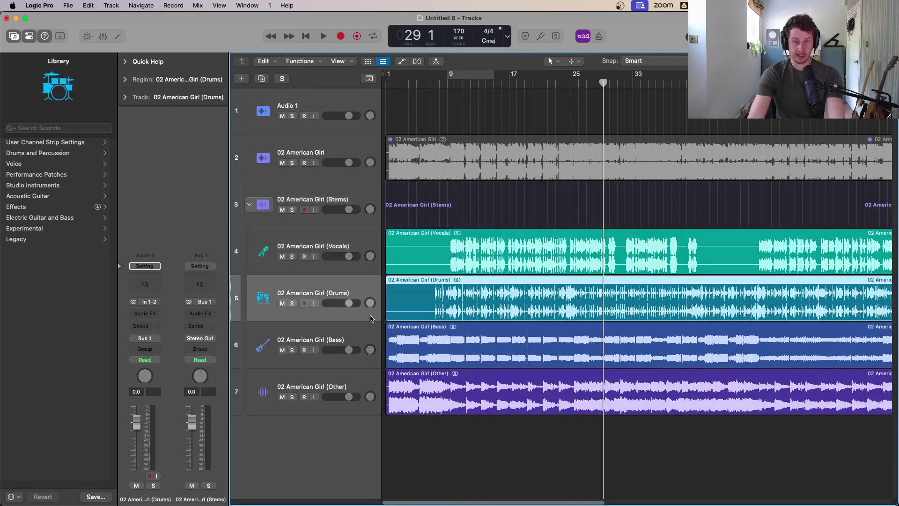
pyautogui.click(344, 342)
pyautogui.click(332, 387)
pyautogui.press('super+Right')
pyautogui.press('super+Down')
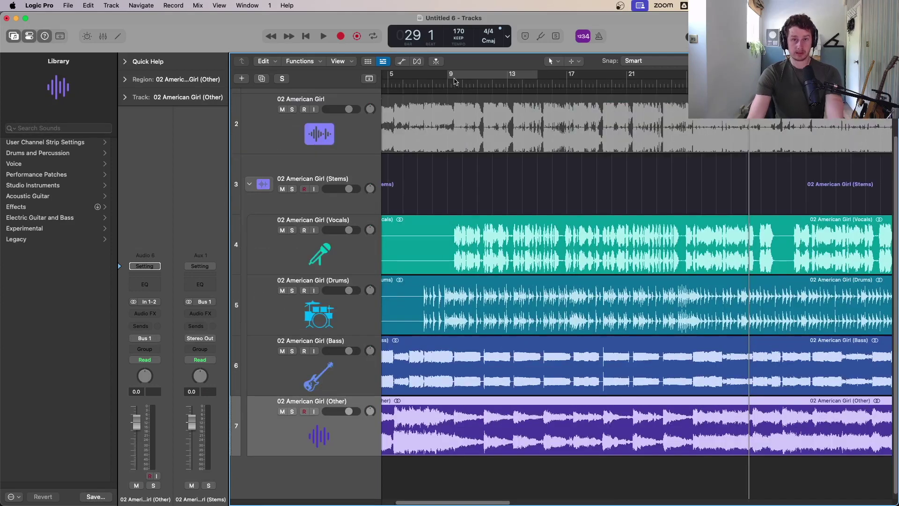
pyautogui.press('c')
# - Solo the Drums stem, play the looped bars, then pick an empty Audio FX slot on it
pyautogui.click(292, 291)
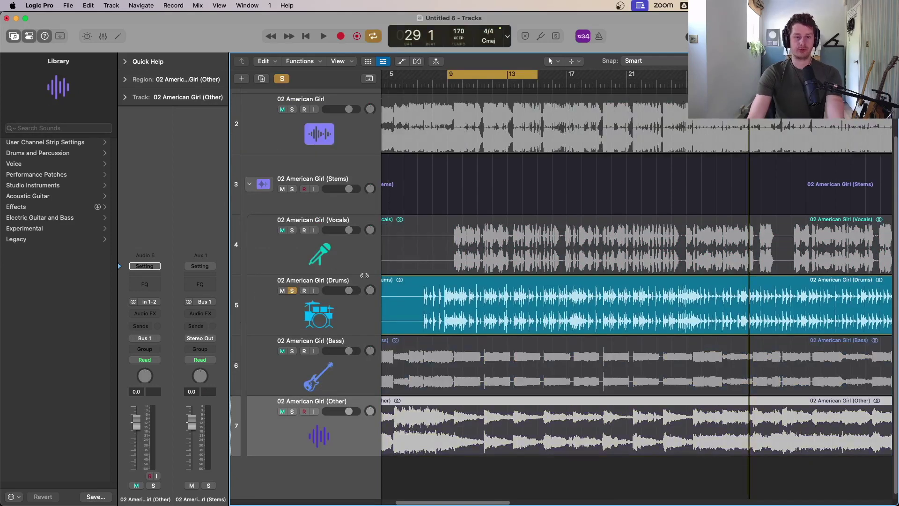
pyautogui.press('space')
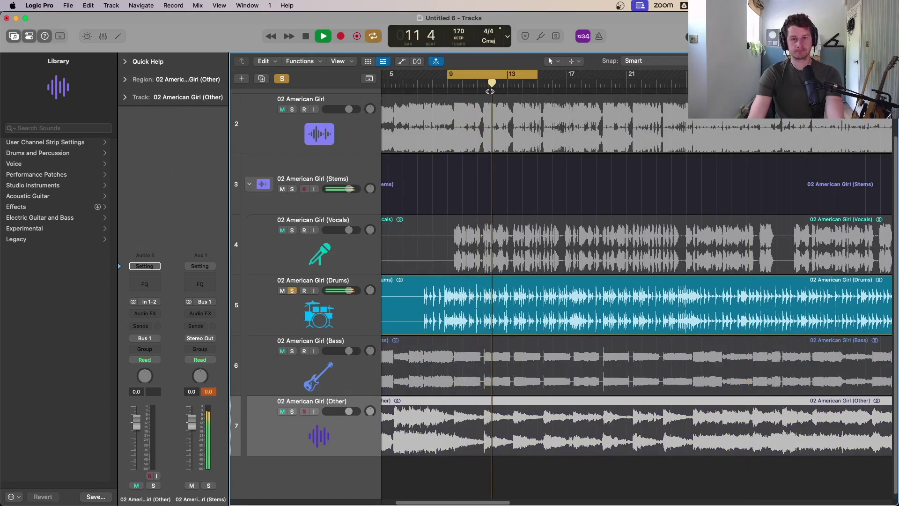
pyautogui.press('space')
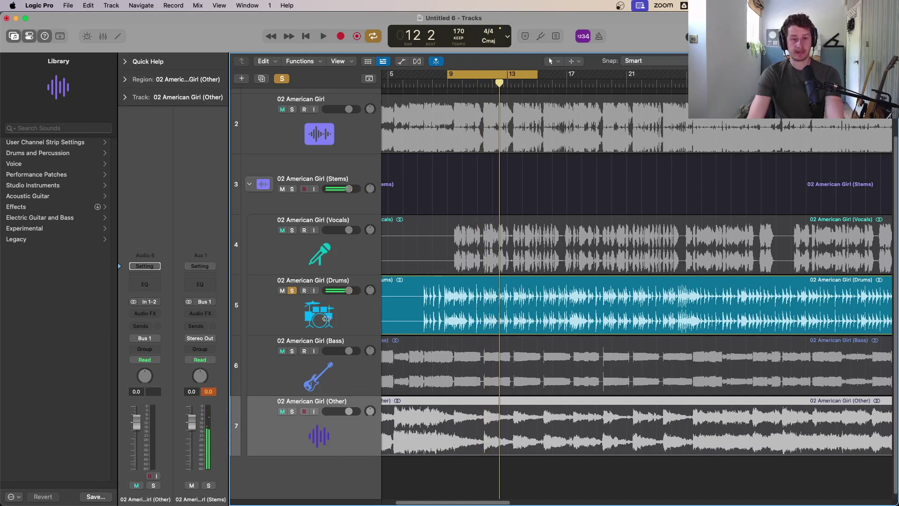
pyautogui.click(316, 307)
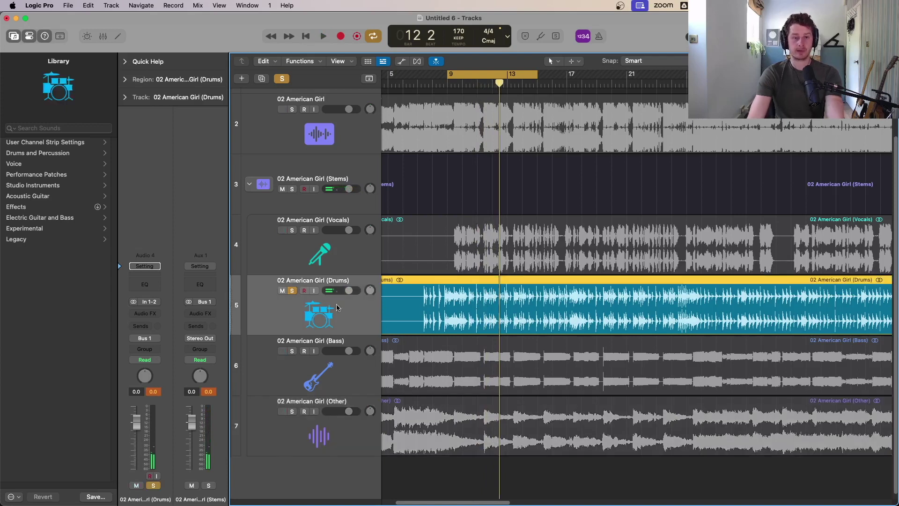
pyautogui.click(154, 313)
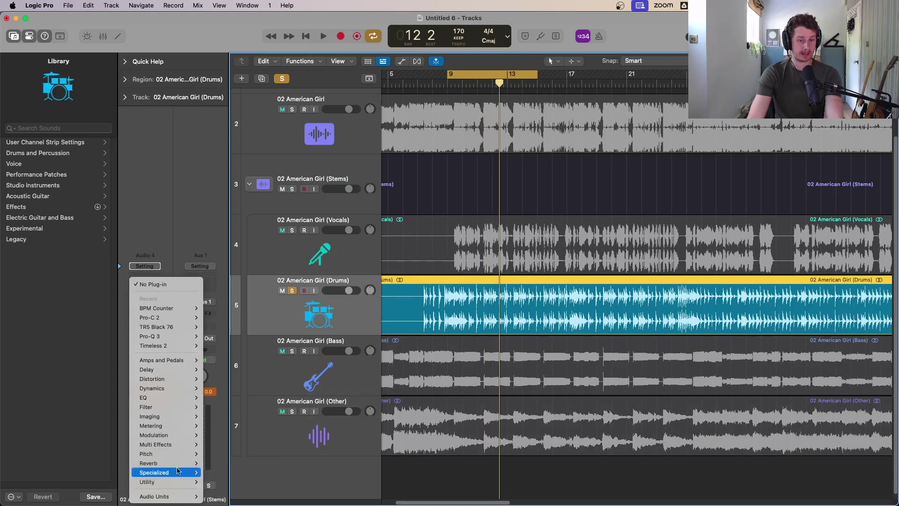
# - Insert a stereo Space Designer reverb on the Drums stem and audition it
pyautogui.moveTo(177, 468)
pyautogui.moveTo(244, 490)
pyautogui.click(290, 488)
pyautogui.press('space')
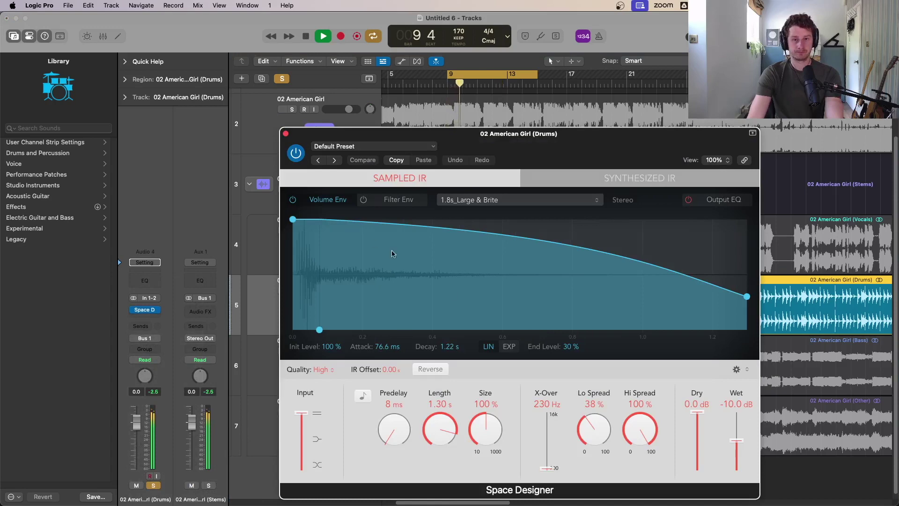
pyautogui.press('space')
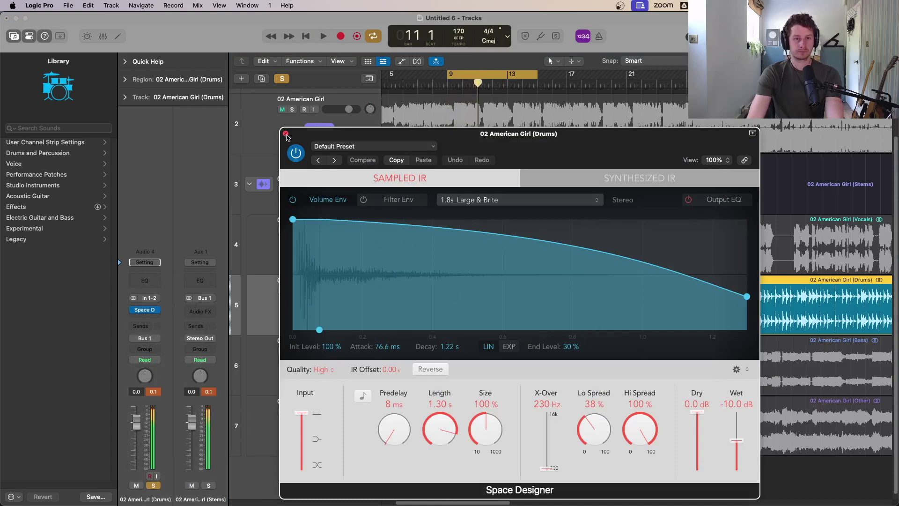
pyautogui.click(286, 135)
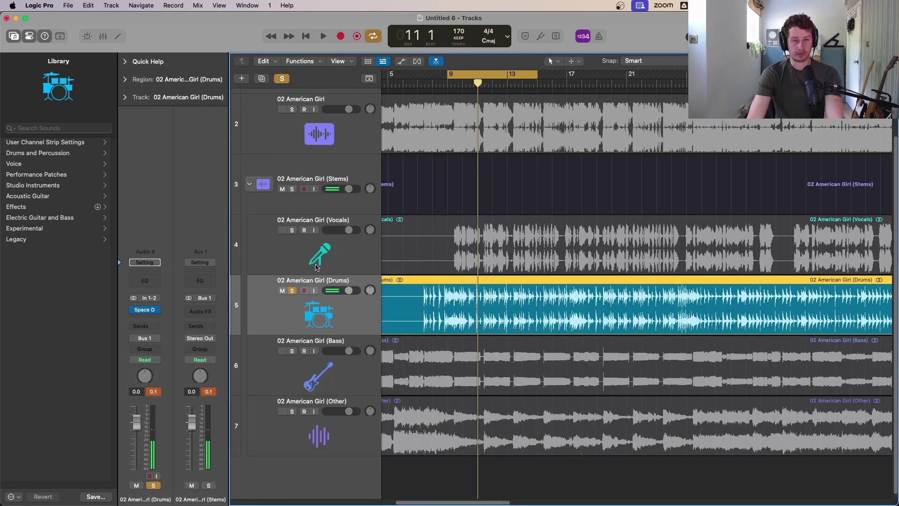
# - Solo the Vocals stem alongside the Drums and play from near bar 9
pyautogui.click(292, 231)
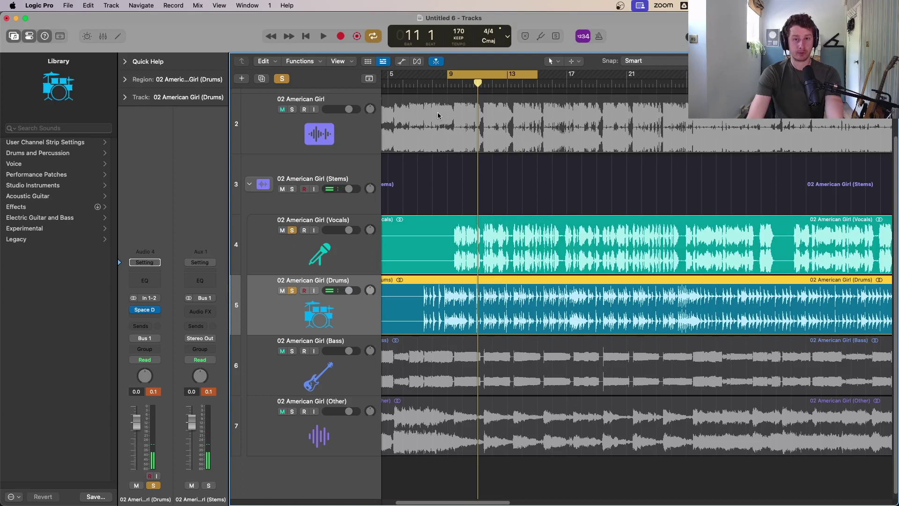
pyautogui.click(459, 83)
pyautogui.press('space')
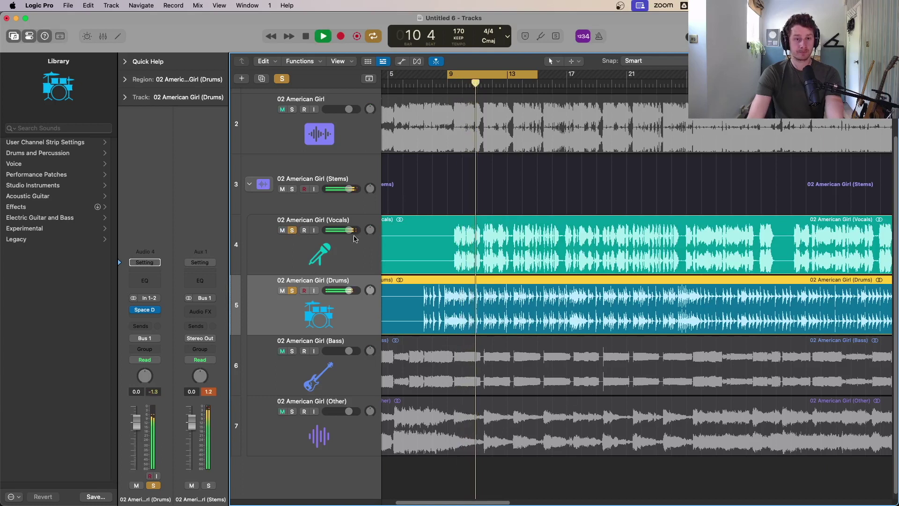
pyautogui.press('space')
pyautogui.click(316, 255)
pyautogui.press('space')
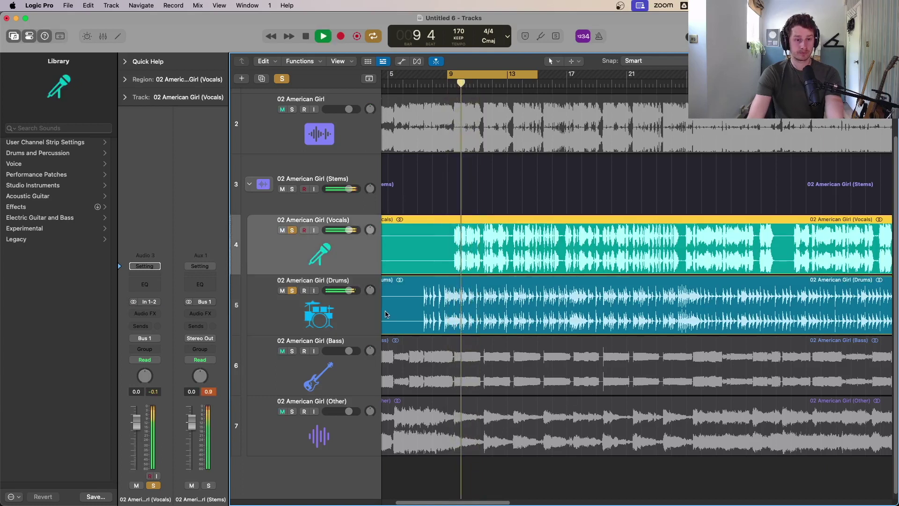
pyautogui.press('space')
# - Lower the Drums, Bass and Other stem faders slightly
pyautogui.click(338, 318)
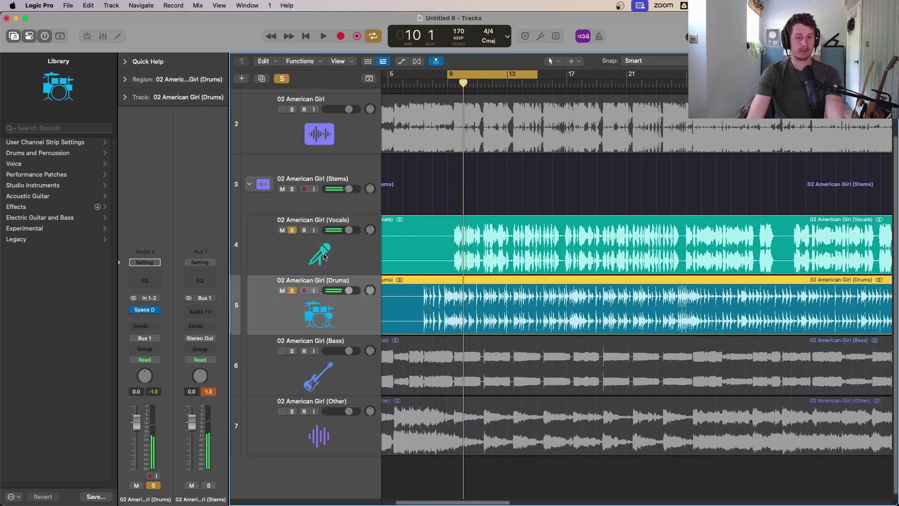
pyautogui.moveTo(140, 427); pyautogui.dragTo(139, 430)
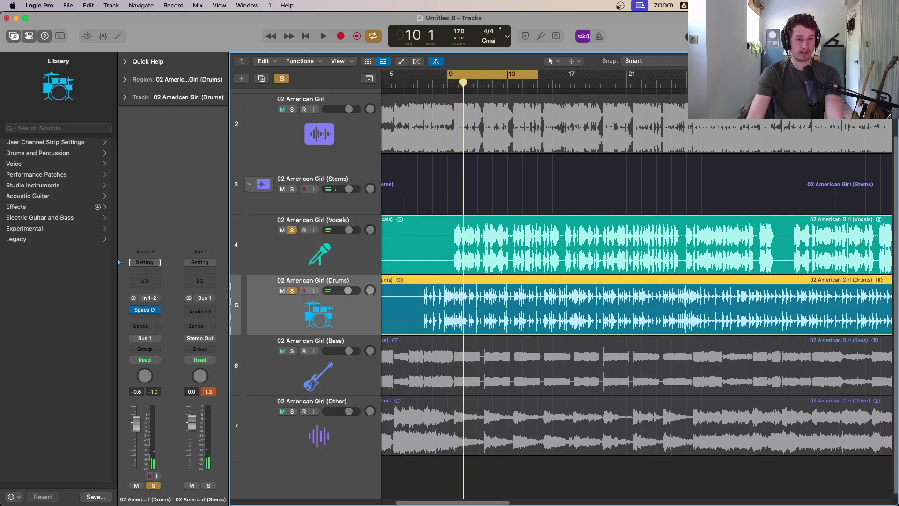
pyautogui.click(301, 373)
pyautogui.moveTo(136, 424); pyautogui.dragTo(136, 424)
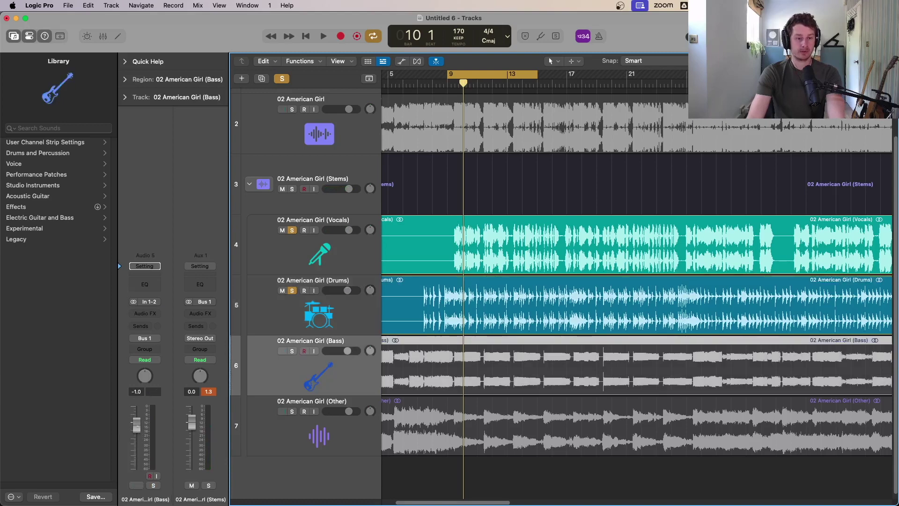
pyautogui.click(281, 424)
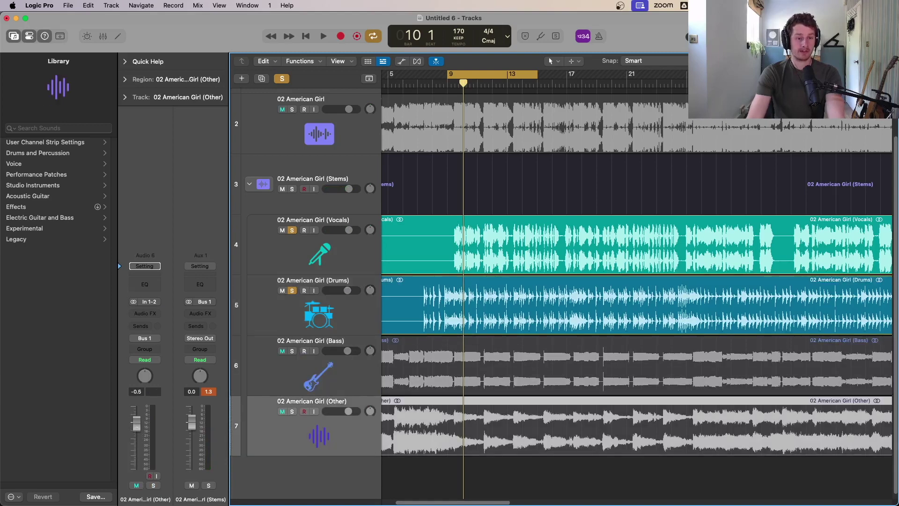
pyautogui.moveTo(136, 424); pyautogui.dragTo(136, 425)
# - Unsolo Vocals and Drums and play the full four-stem mix from bar 9
pyautogui.click(295, 232)
pyautogui.press('space')
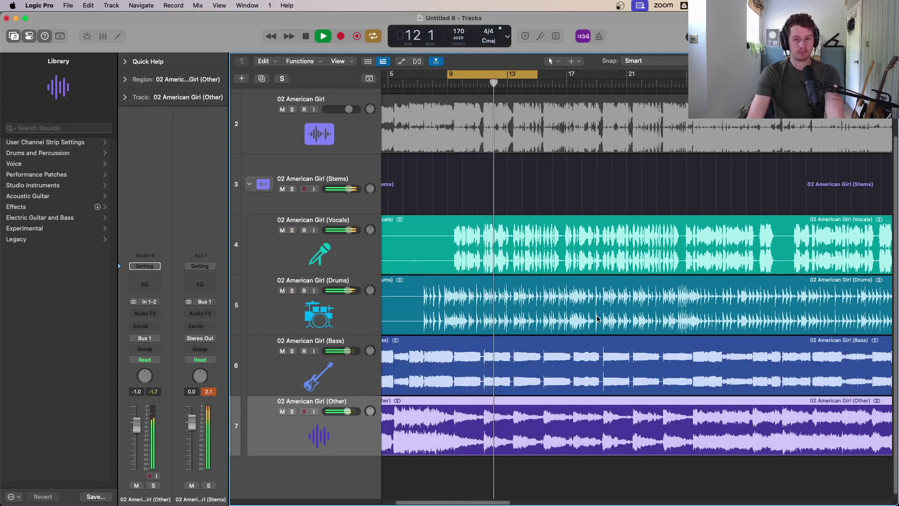
pyautogui.press('space')
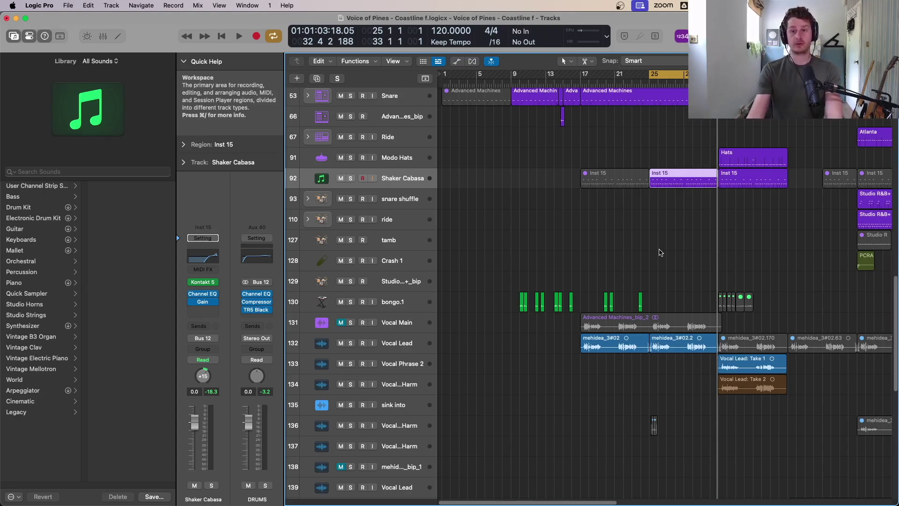
# - Solo Vocal Main to hear its sample near bar 25, then select the Advanced Machines_bip_2 region
pyautogui.press('space')
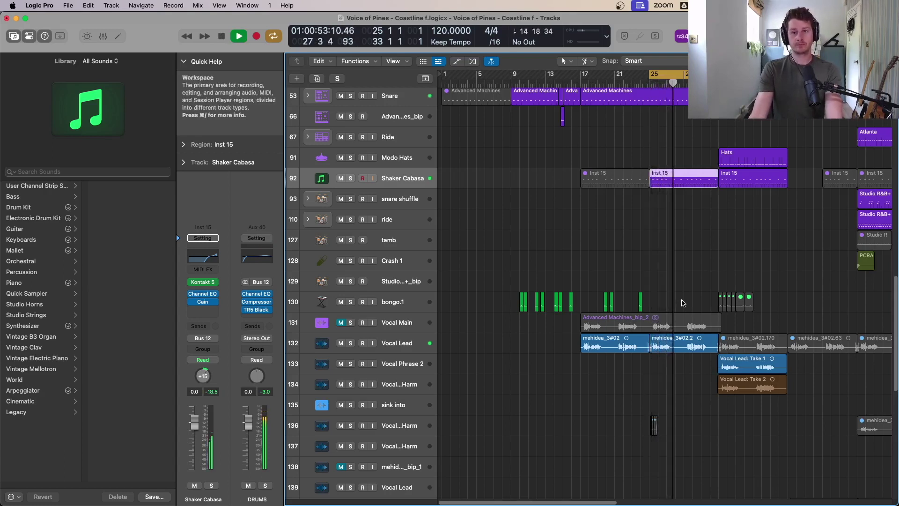
pyautogui.press('space')
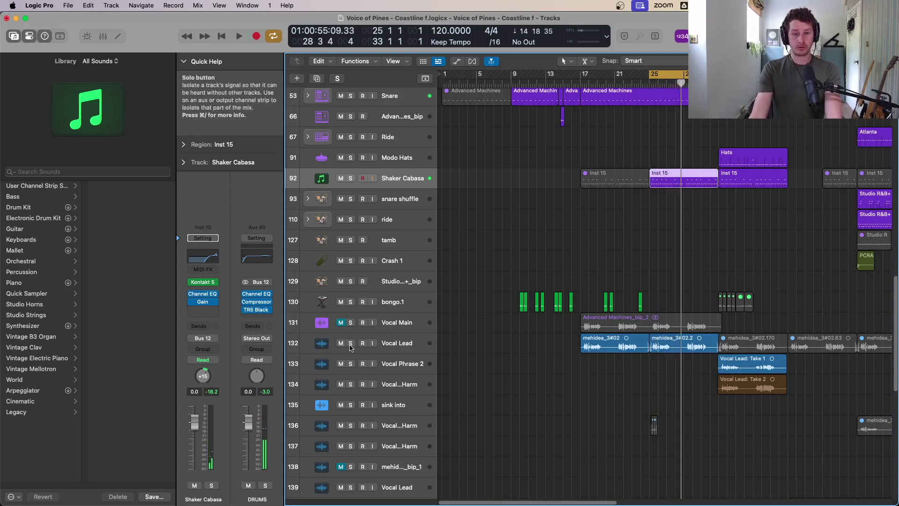
pyautogui.click(350, 322)
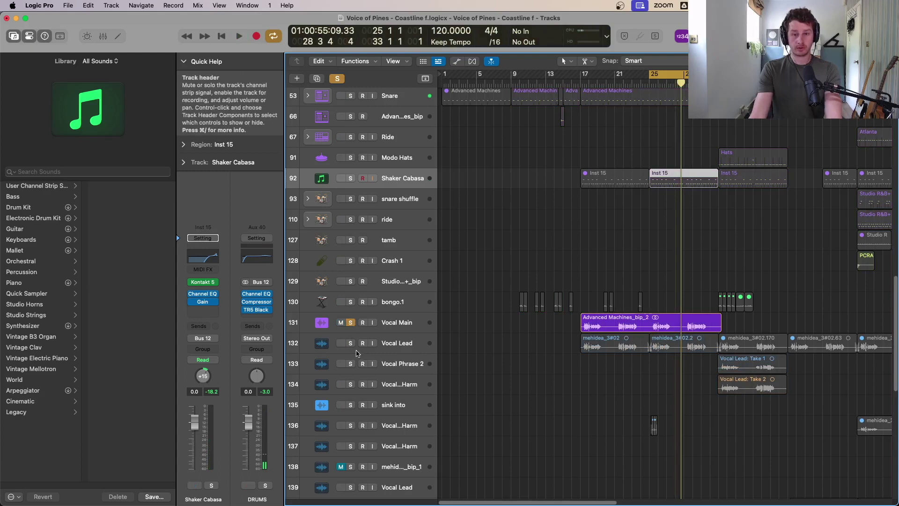
pyautogui.press('space')
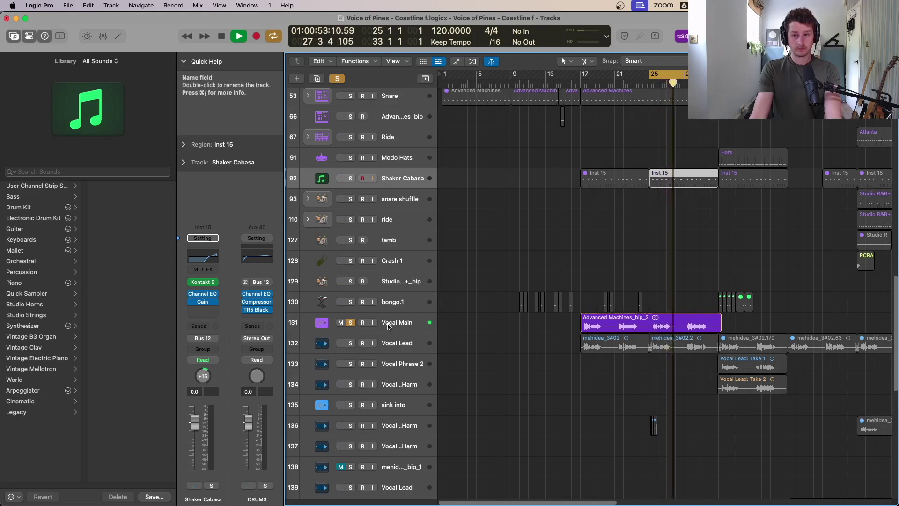
pyautogui.press('space')
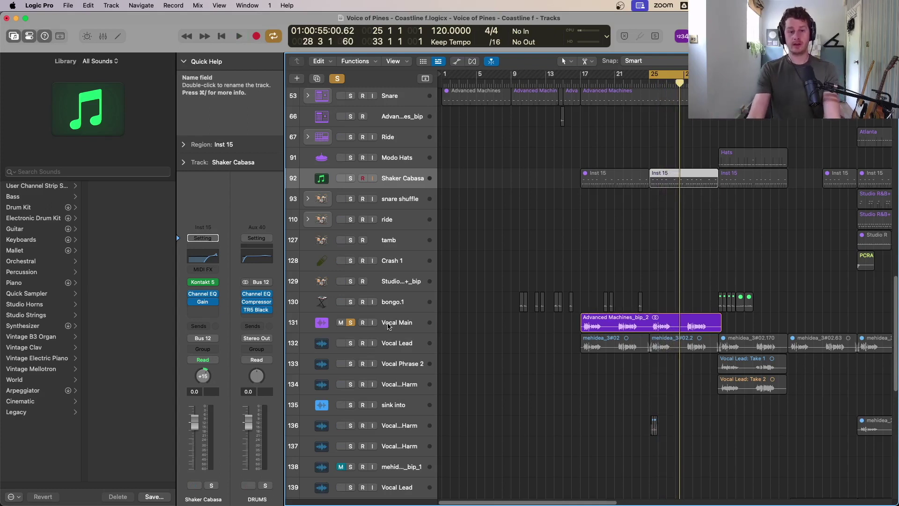
pyautogui.click(388, 323)
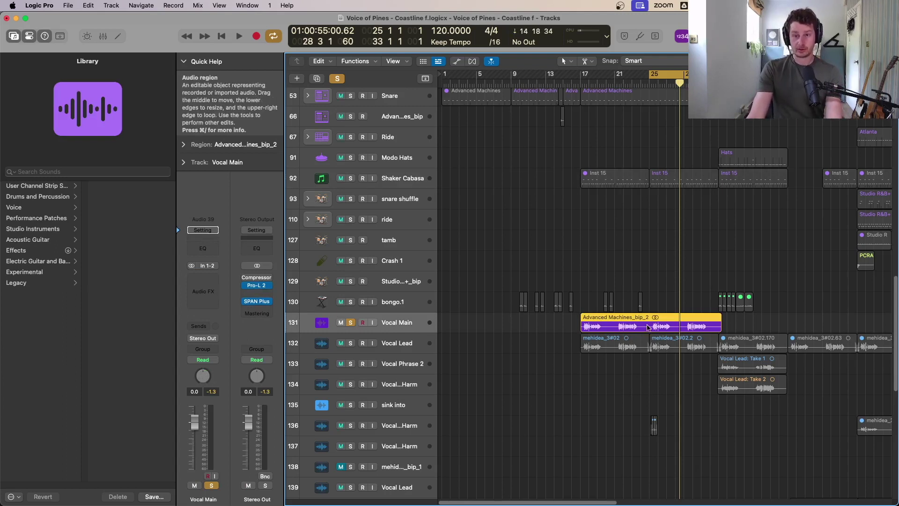
# - Stem-split the Advanced Machines_bip_2 region into Vocals and Drums only, leaving out Bass and Other
pyautogui.rightClick(647, 327)
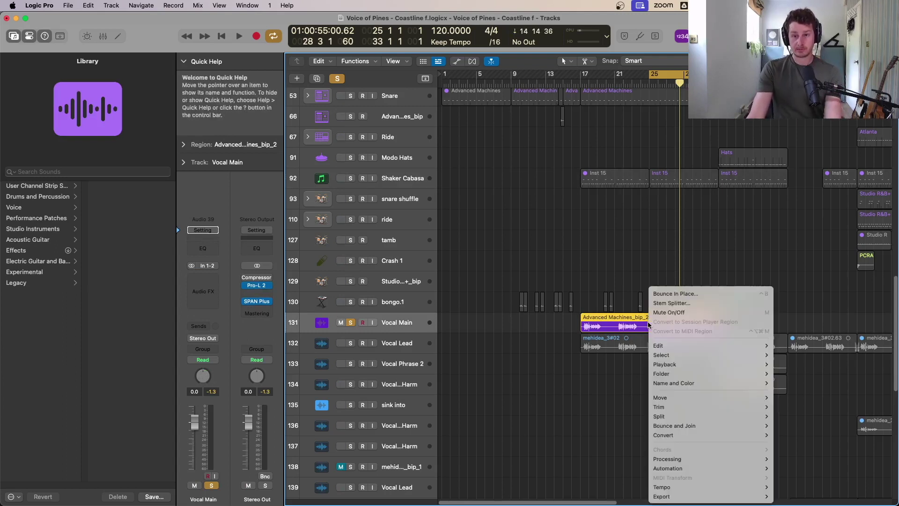
pyautogui.click(687, 303)
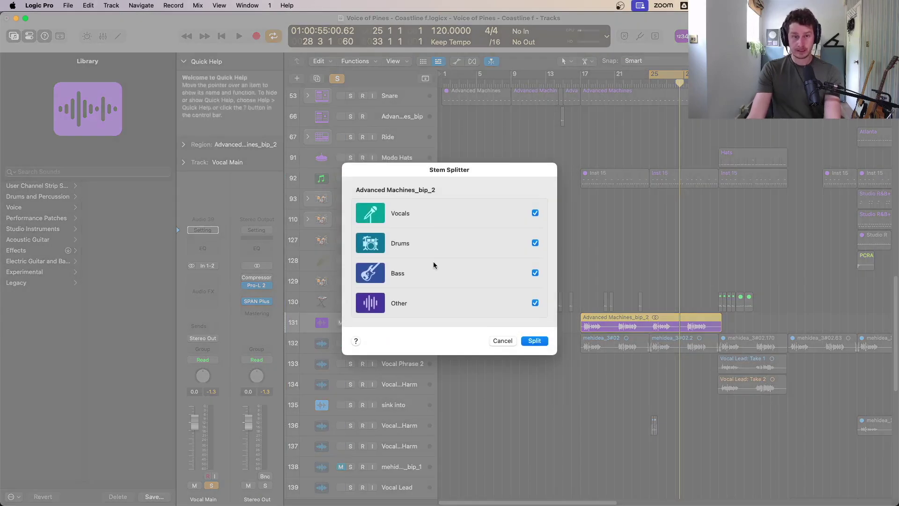
pyautogui.click(536, 272)
pyautogui.click(535, 302)
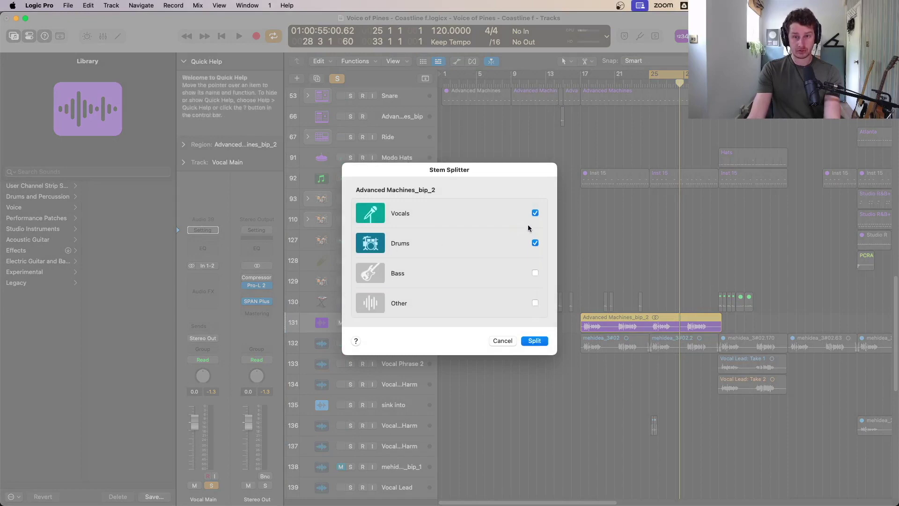
pyautogui.click(534, 342)
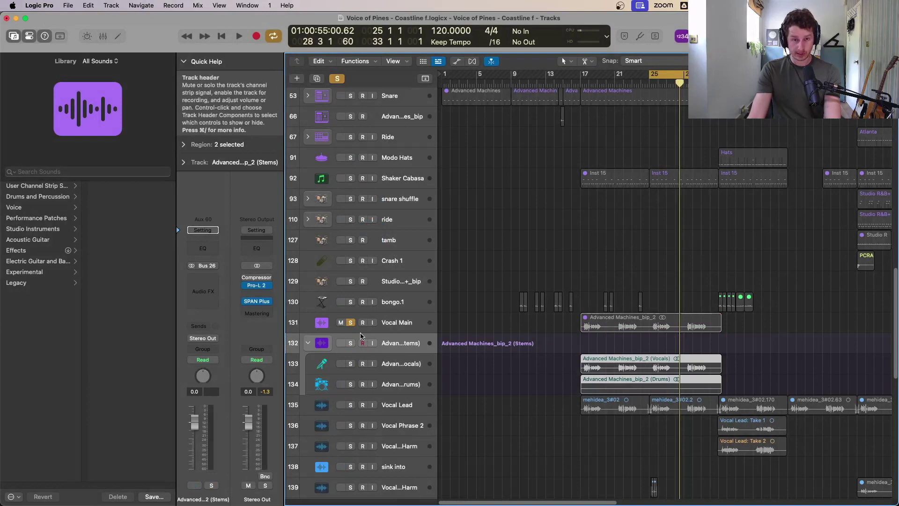
# - Unsolo Vocal Main, solo the new Vocals and Drums stems, then hear the vocals alone from bar 25
pyautogui.click(351, 323)
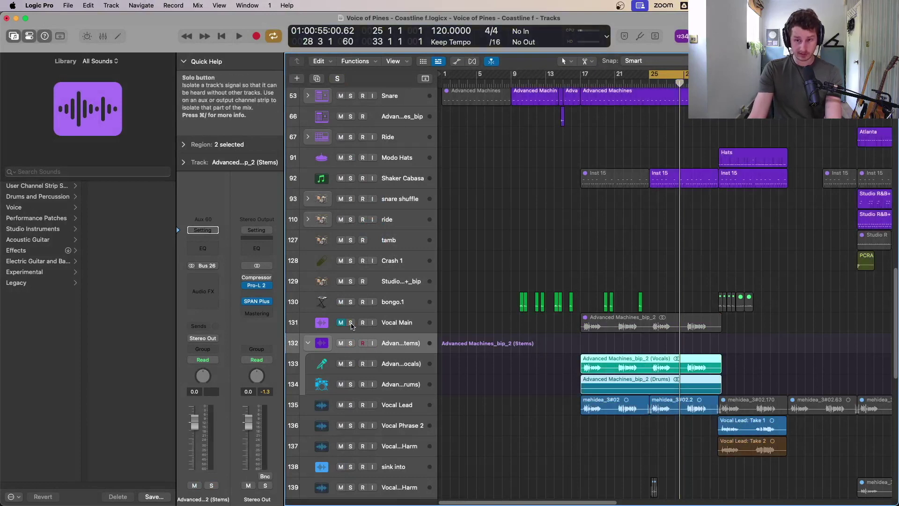
pyautogui.click(350, 364)
pyautogui.click(350, 384)
pyautogui.press('space')
pyautogui.press('space')
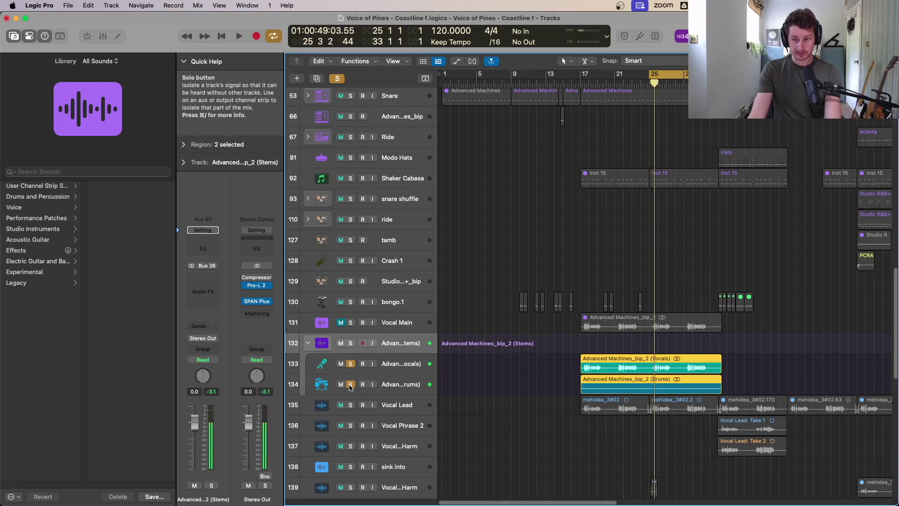
pyautogui.click(350, 384)
pyautogui.press('space')
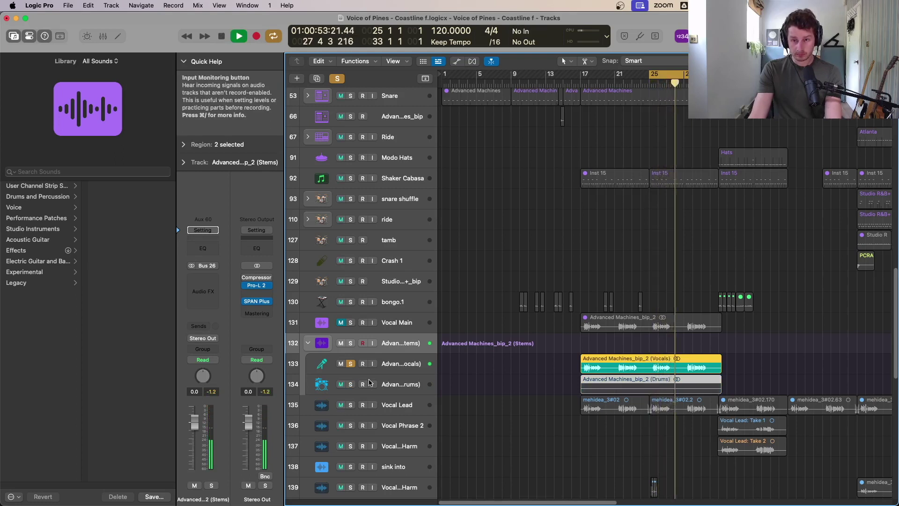
# - Bounce the Vocals stem in place, solo only the bounced track, and play it from bar 25
pyautogui.hotkey('ctrl', 'b')
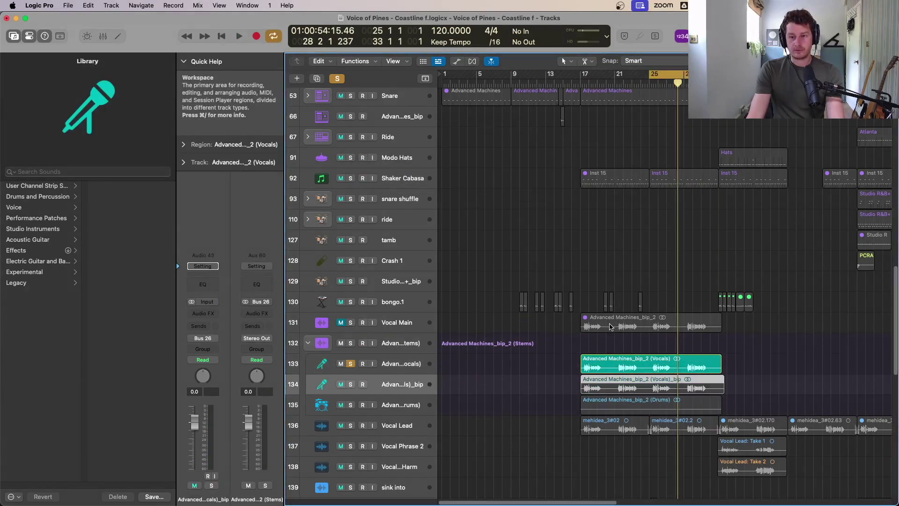
pyautogui.click(352, 384)
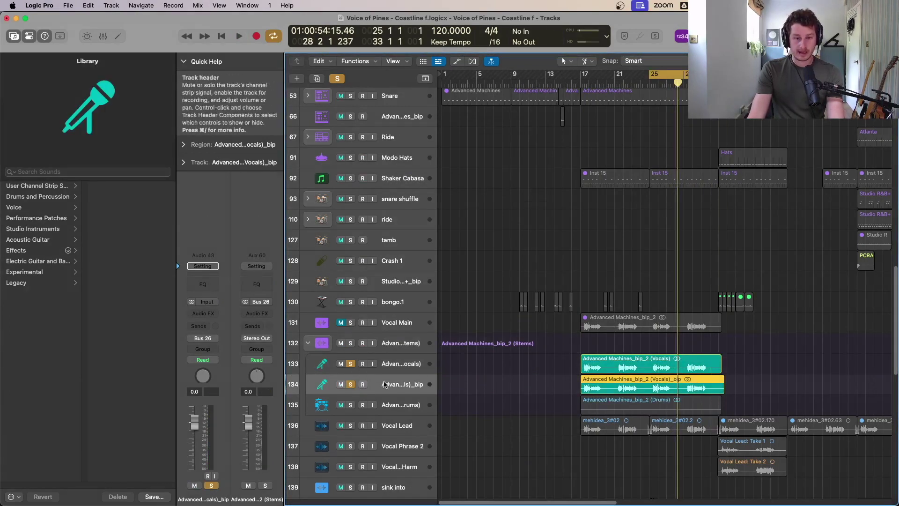
pyautogui.press('Up')
pyautogui.click(352, 384)
pyautogui.press('space')
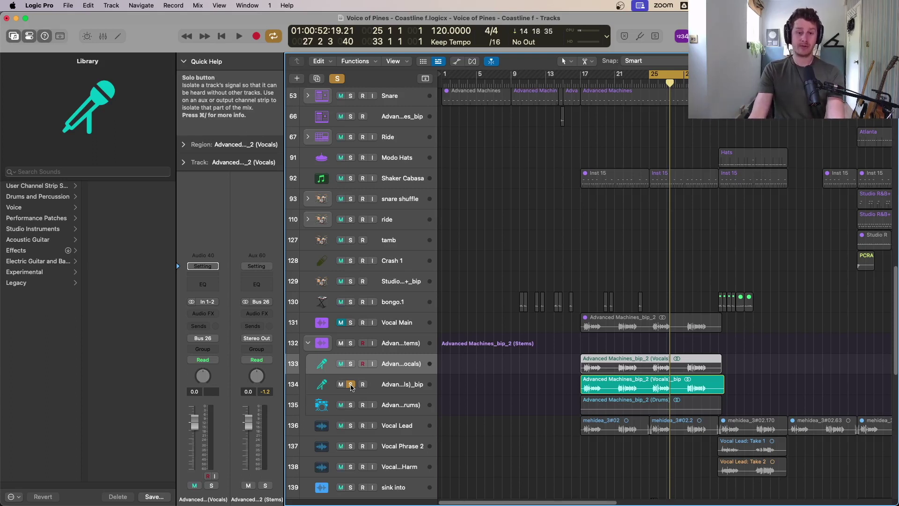
pyautogui.scroll(-1, 589, 327)
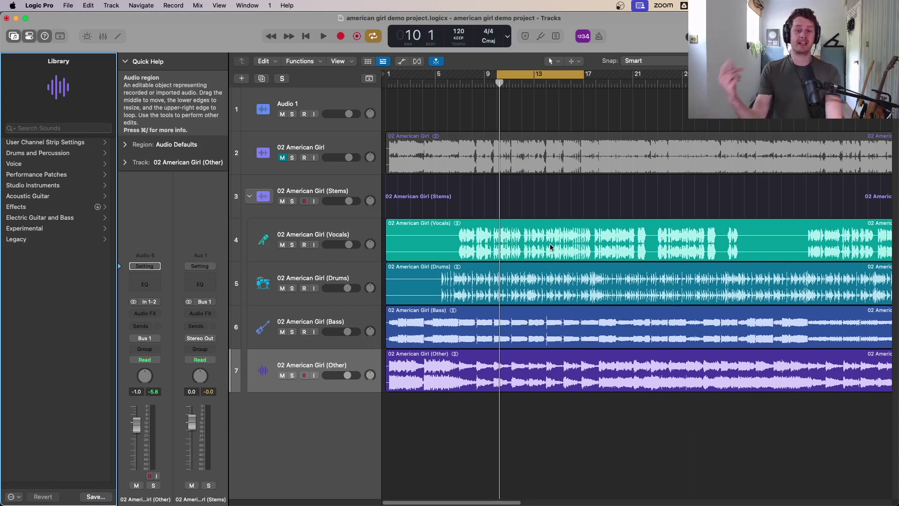
# - Turn off the cycle and step the playhead back to bar 6
pyautogui.press('c')
pyautogui.scroll(2, 625, 211)
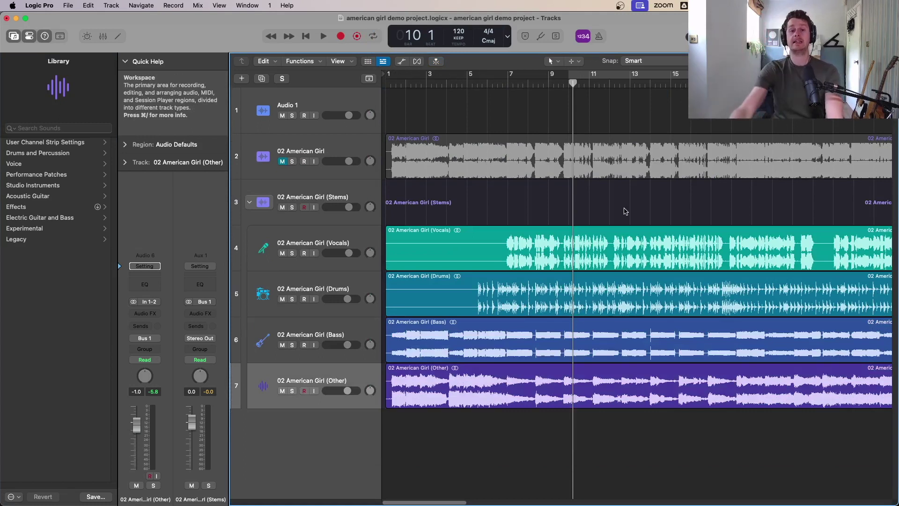
pyautogui.press(',')
pyautogui.press(',')
pyautogui.press(',')
pyautogui.press(',')
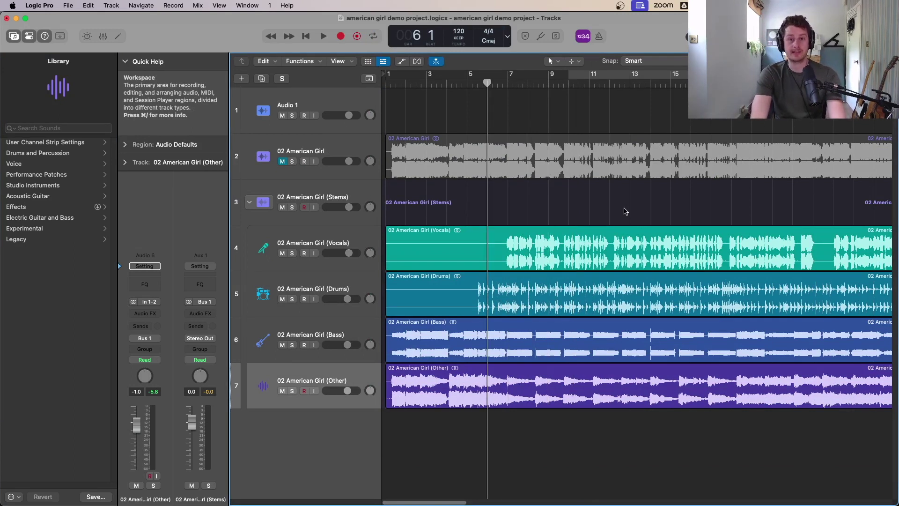
pyautogui.press(',')
pyautogui.press('.')
pyautogui.press('.')
pyautogui.press(',')
pyautogui.press(',')
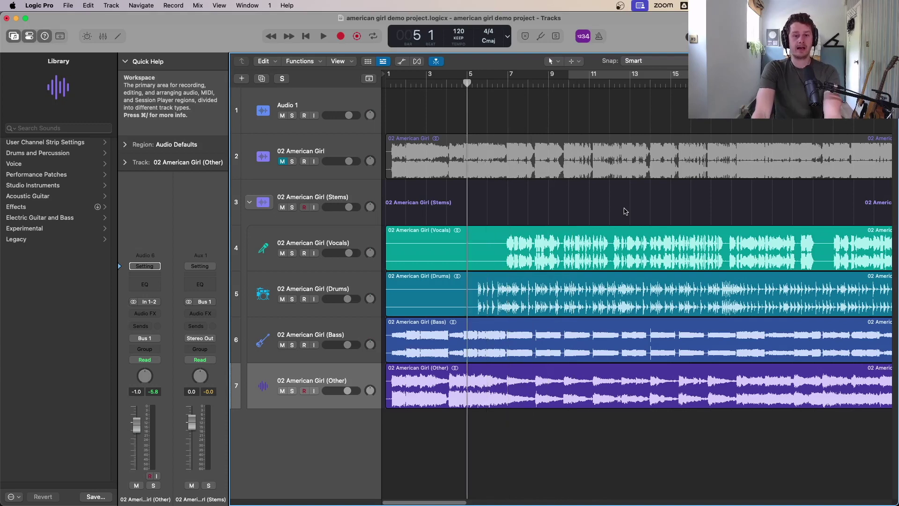
pyautogui.press('.')
pyautogui.press('.')
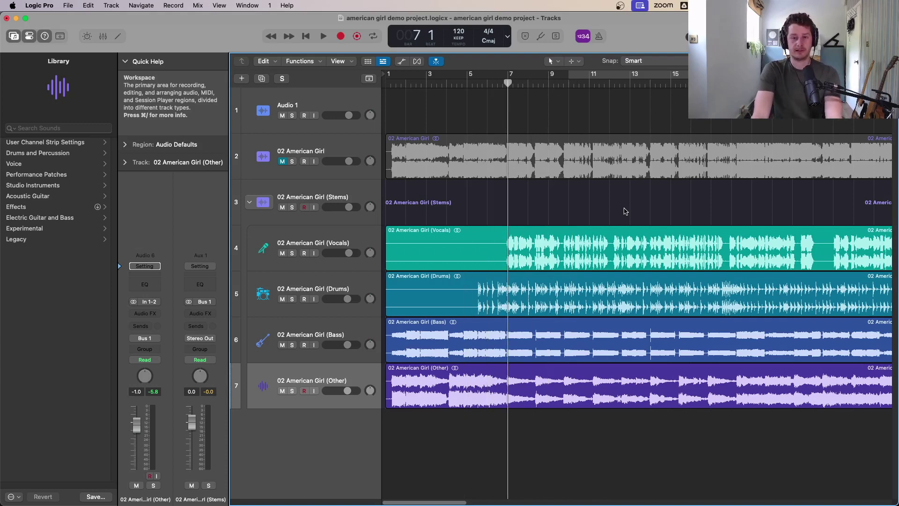
# - Zoom into the stem regions around bars 1–19, then solo and play the original full song track
pyautogui.scroll(-1, 601, 191)
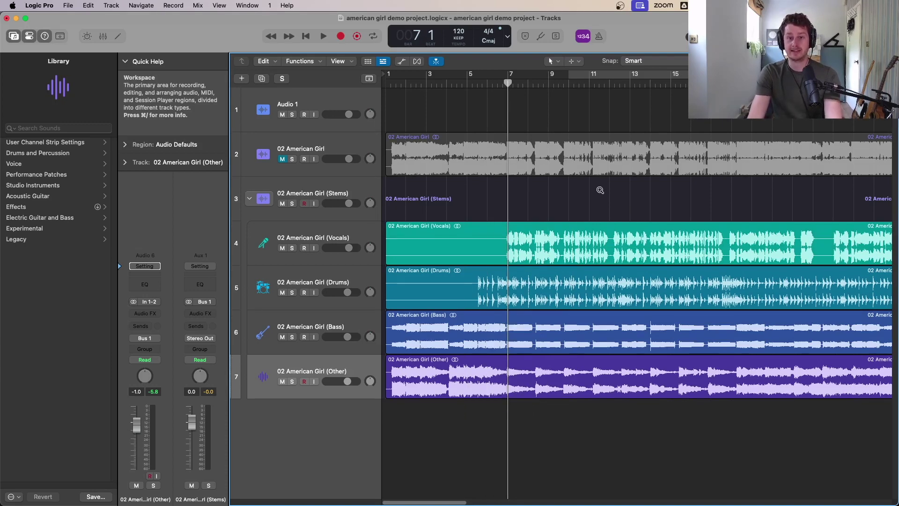
pyautogui.scroll(-5, 600, 190)
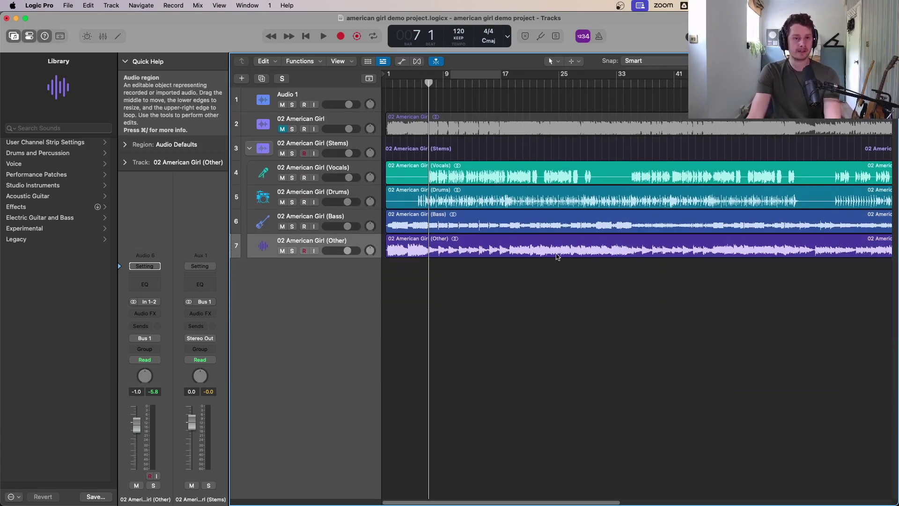
pyautogui.moveTo(594, 303); pyautogui.dragTo(453, 244)
pyautogui.scroll(4, 536, 185)
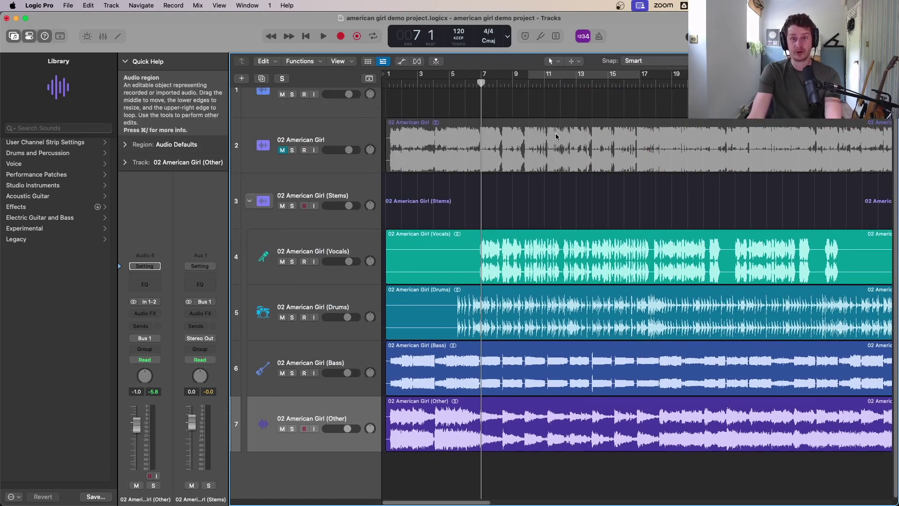
pyautogui.scroll(3, 557, 141)
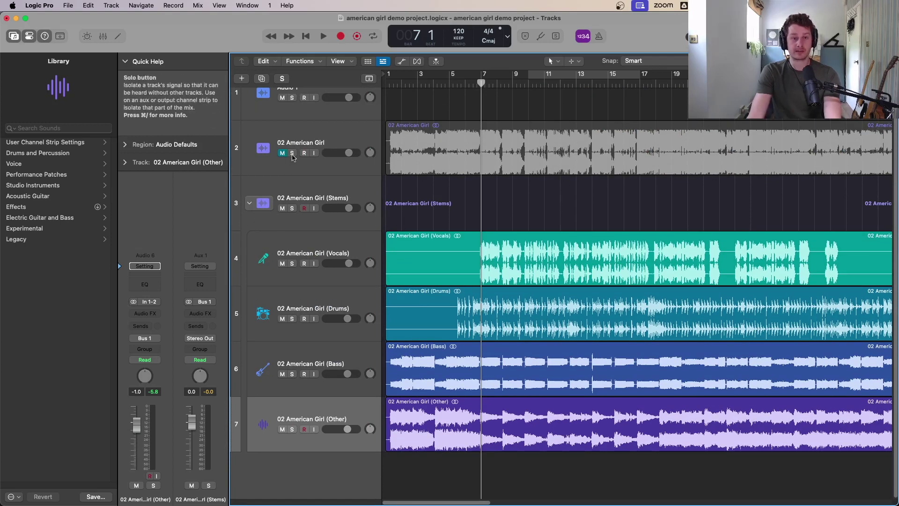
pyautogui.click(561, 174)
pyautogui.press('s')
pyautogui.press('space')
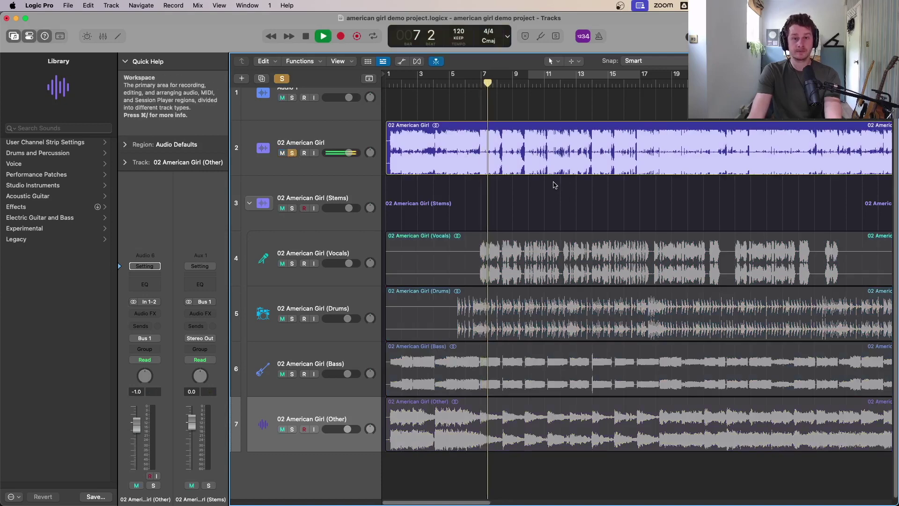
pyautogui.press('space')
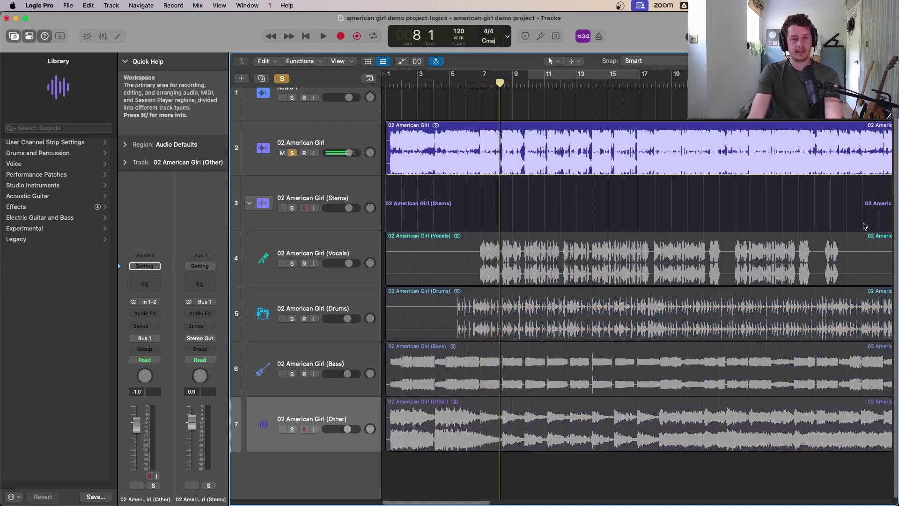
# - Solo the Vocals stem and play it from bar 7, then switch the solo to Drums
pyautogui.click(292, 263)
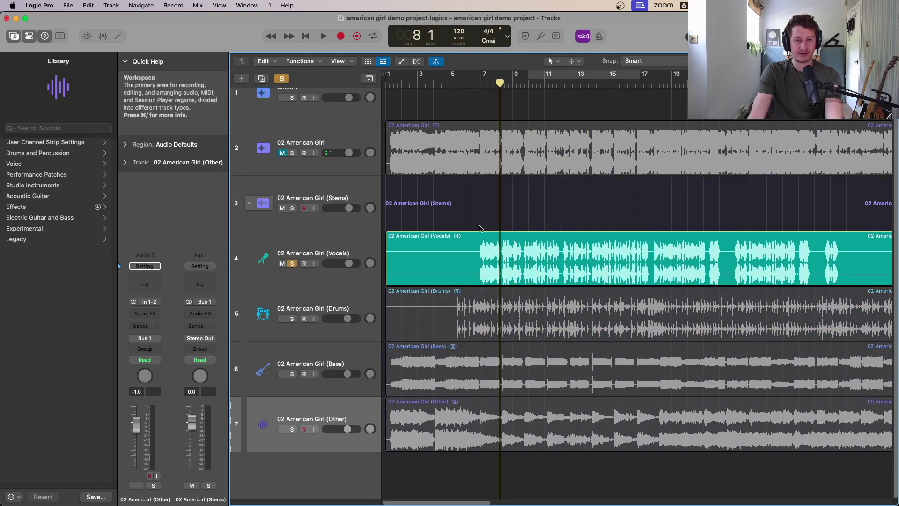
pyautogui.click(481, 86)
pyautogui.press('space')
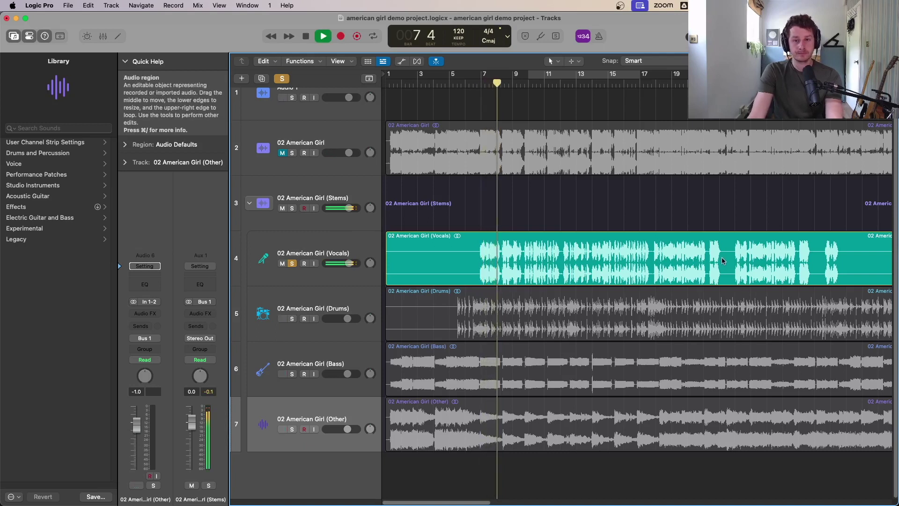
pyautogui.press('space')
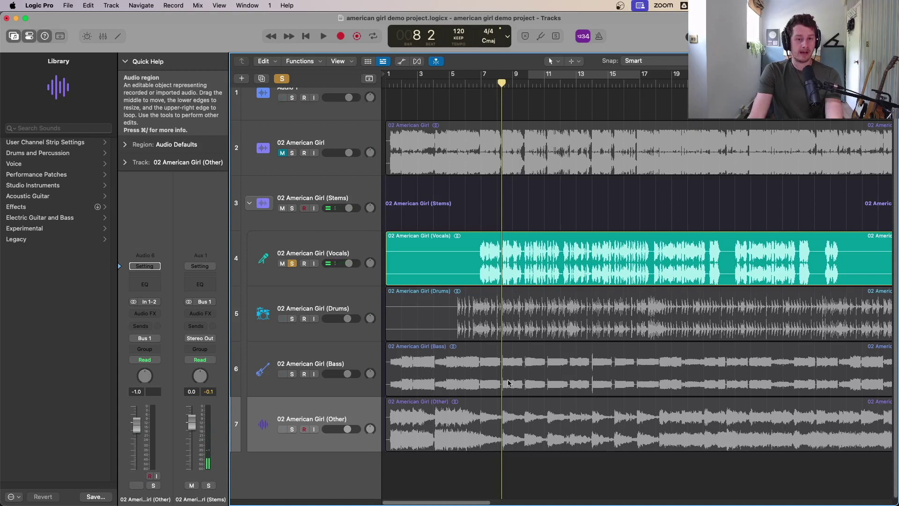
pyautogui.click(291, 318)
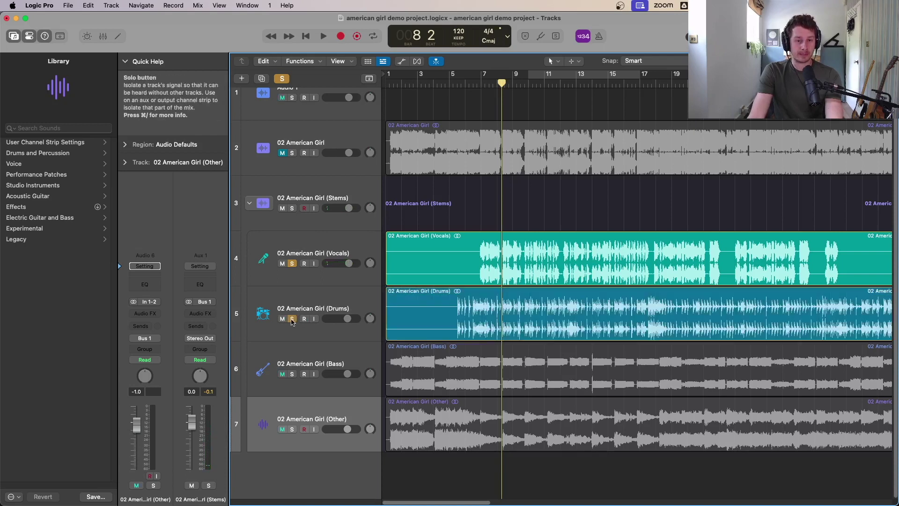
# - Solo the Drums stem and insert a Metering > BPM Counter in its Audio FX slot
pyautogui.click(291, 263)
pyautogui.click(408, 320)
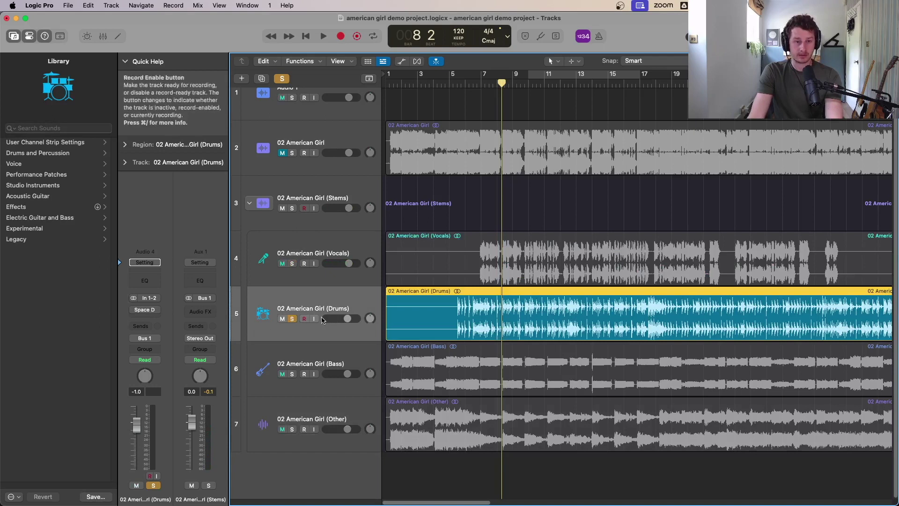
pyautogui.click(154, 310)
pyautogui.moveTo(211, 426)
pyautogui.moveTo(248, 426)
pyautogui.click(304, 425)
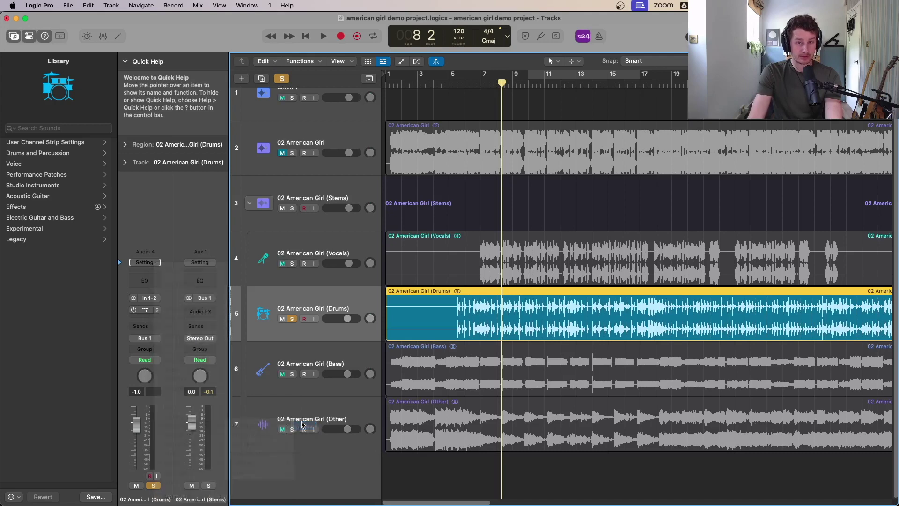
# - Play the drums until the BPM Counter reads 85.0, then close the plug-in
pyautogui.press('space')
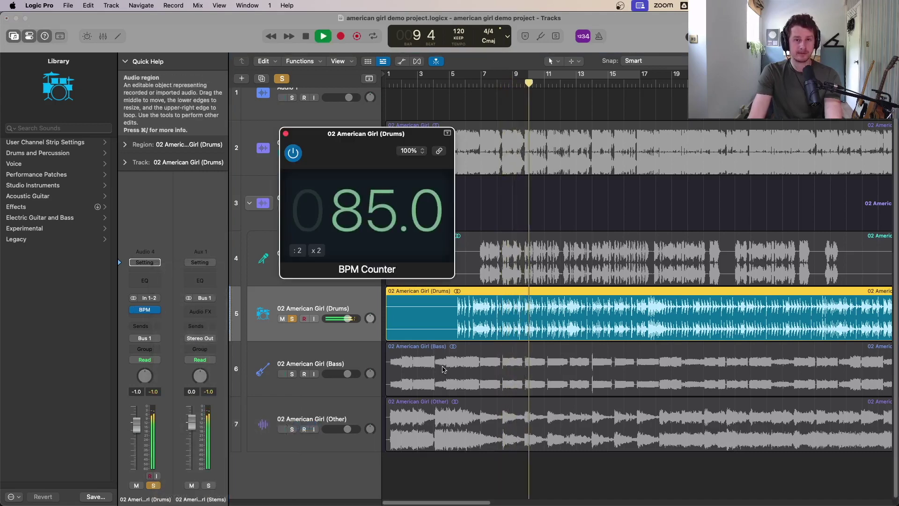
pyautogui.press('space')
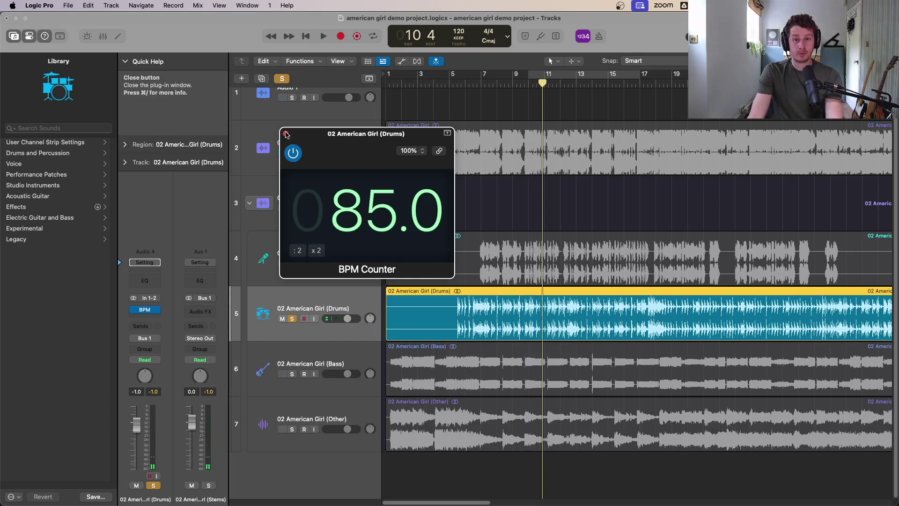
pyautogui.click(286, 134)
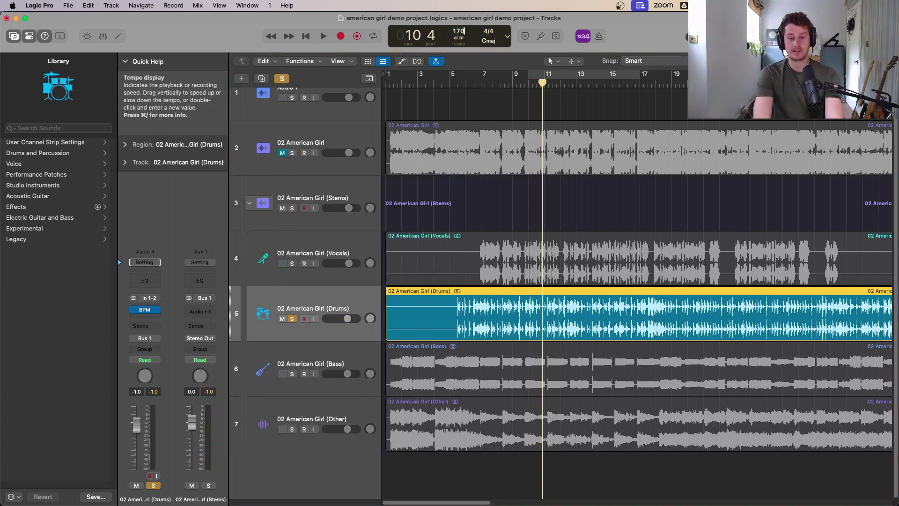
pyautogui.scroll(-3, 619, 297)
pyautogui.scroll(-3, 619, 298)
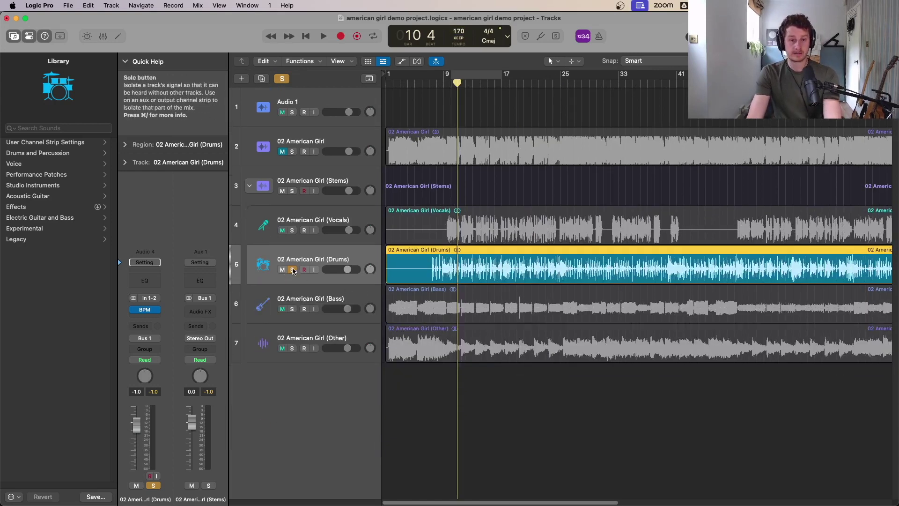
# - Solo the Vocals stem, select its region, and set a cycle range from bar 9 to bar 17
pyautogui.press('s')
pyautogui.click(405, 211)
pyautogui.press('s')
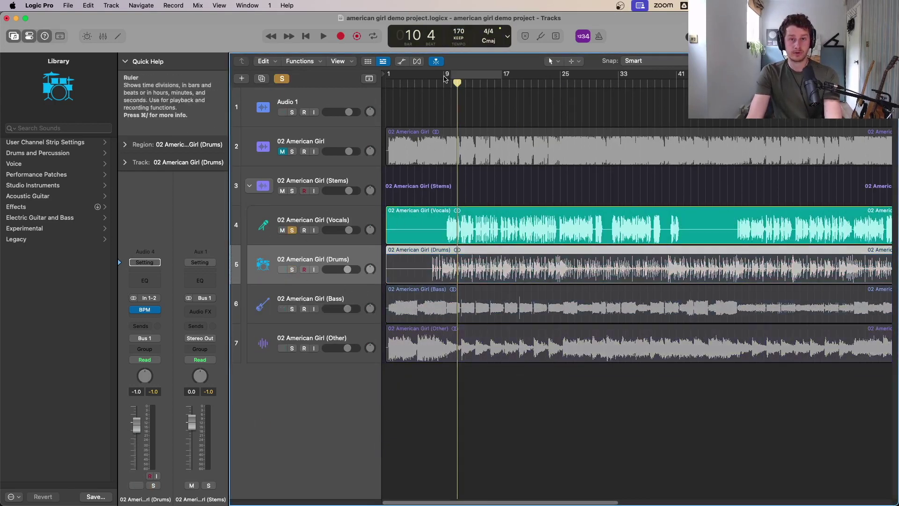
pyautogui.moveTo(444, 79); pyautogui.dragTo(503, 80)
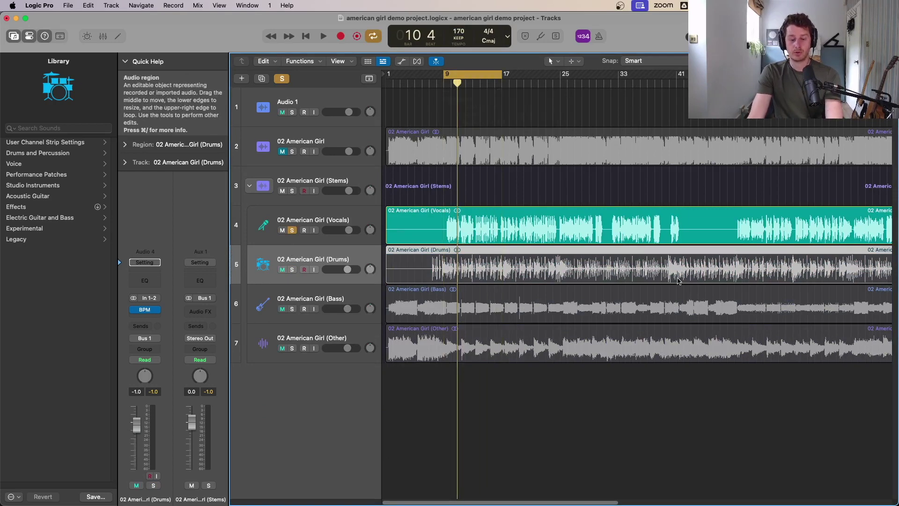
# - Search the file browser for 'break', preview the Proton break's 60 and 84 versions, and add the 84 one as a new track
pyautogui.press('f')
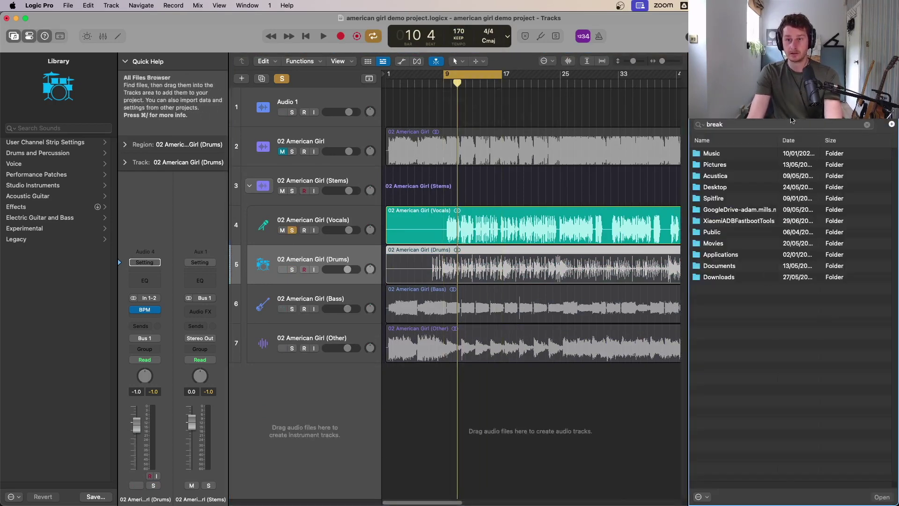
pyautogui.click(730, 125)
pyautogui.press('Return')
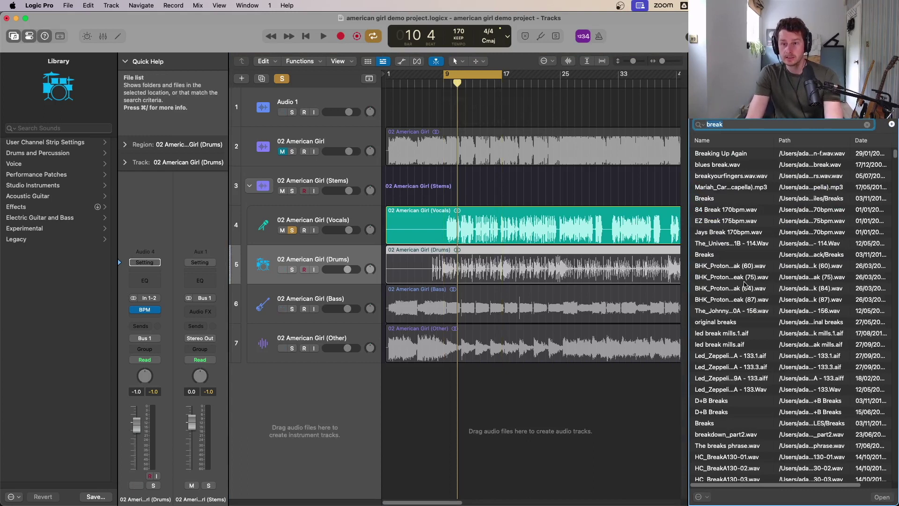
pyautogui.click(728, 266)
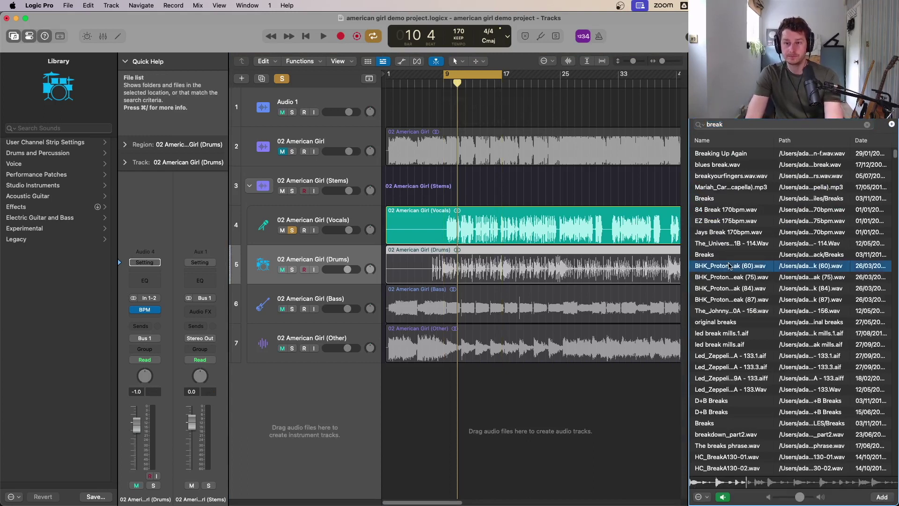
pyautogui.press('Down')
pyautogui.press('Down')
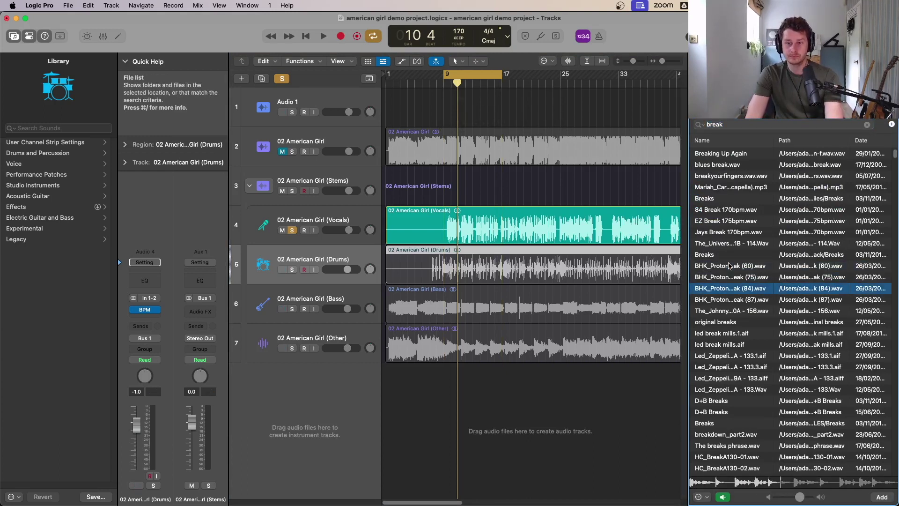
pyautogui.moveTo(763, 292); pyautogui.dragTo(454, 404)
# - Solo and play the BHK_Proton_Break (84) region, looping it across the following bars
pyautogui.press('z')
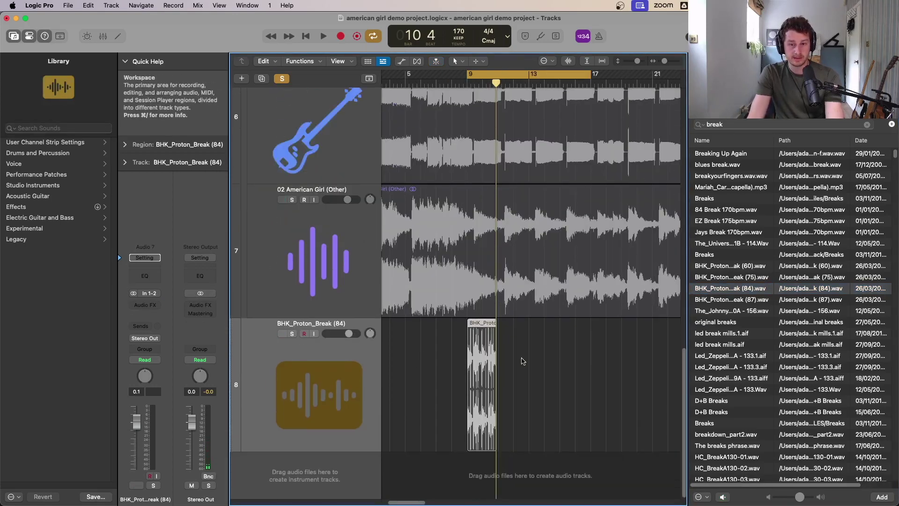
pyautogui.click(293, 334)
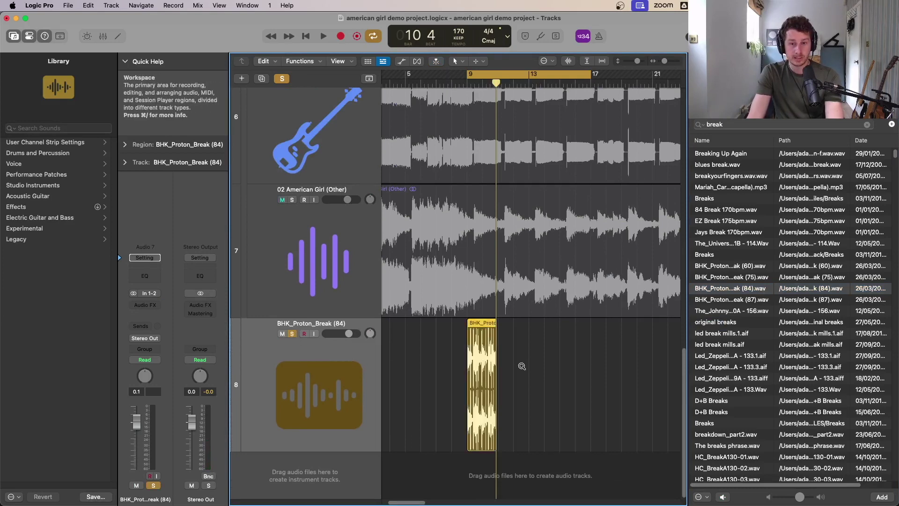
pyautogui.press('z')
pyautogui.moveTo(608, 364); pyautogui.dragTo(498, 449)
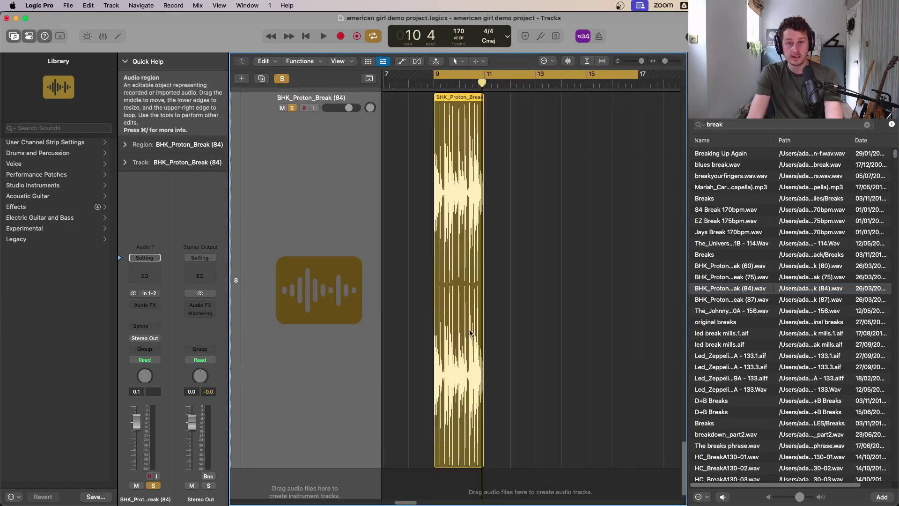
pyautogui.press('space')
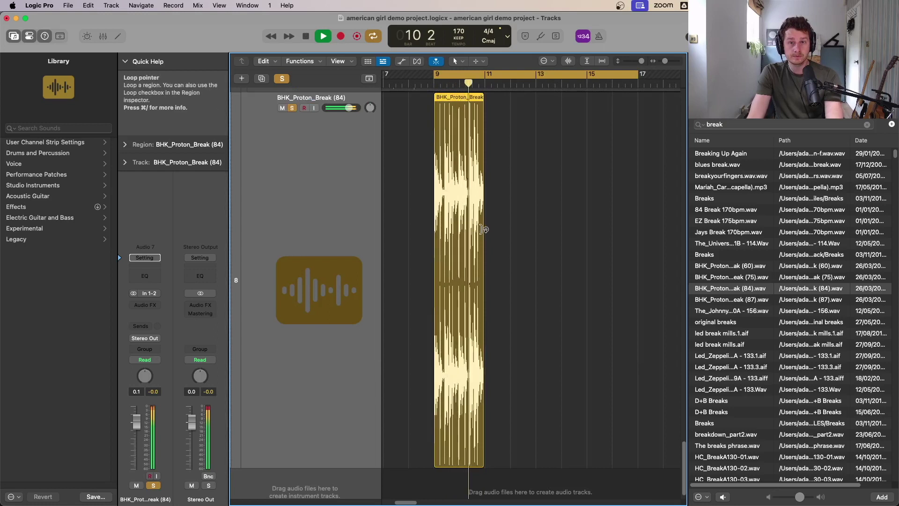
pyautogui.moveTo(484, 230); pyautogui.dragTo(679, 225)
# - Undo the loop and time-stretch the break region to end at bar 11
pyautogui.press('super+Right')
pyautogui.press('super+Right')
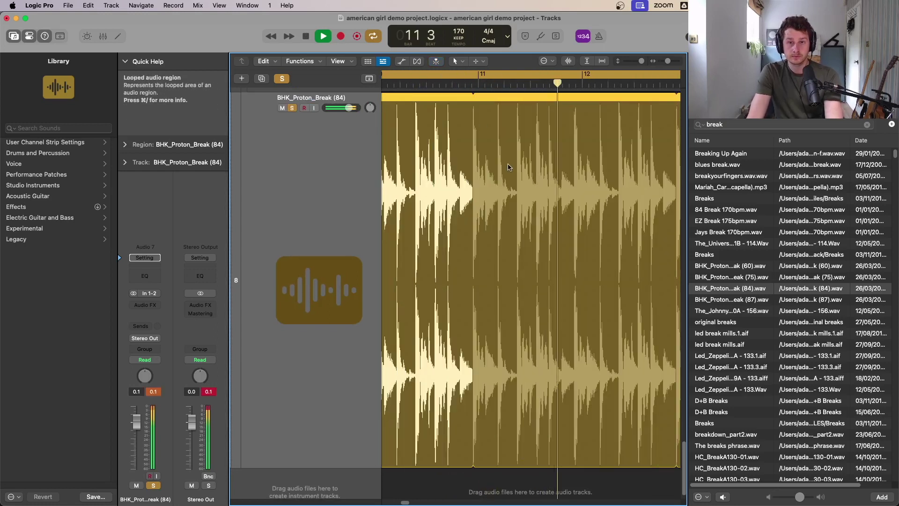
pyautogui.press('space')
pyautogui.press('super+z')
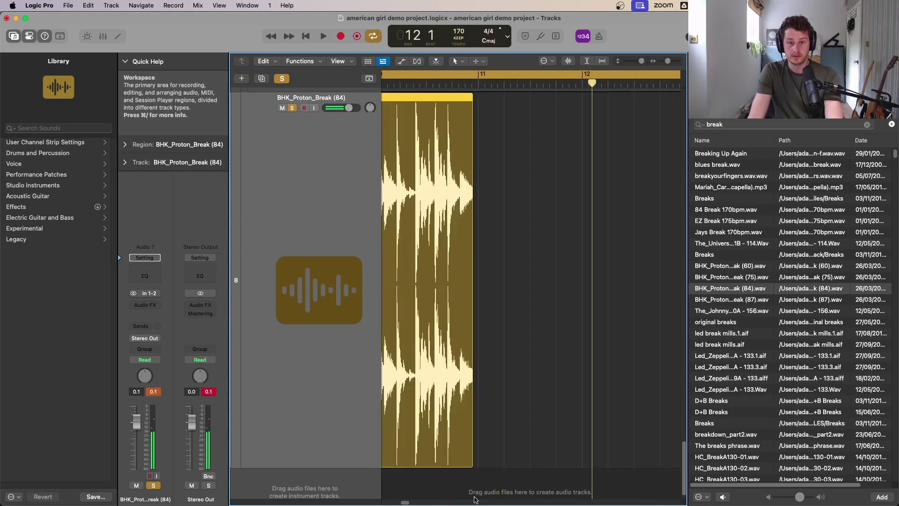
pyautogui.moveTo(471, 458); pyautogui.dragTo(477, 462)
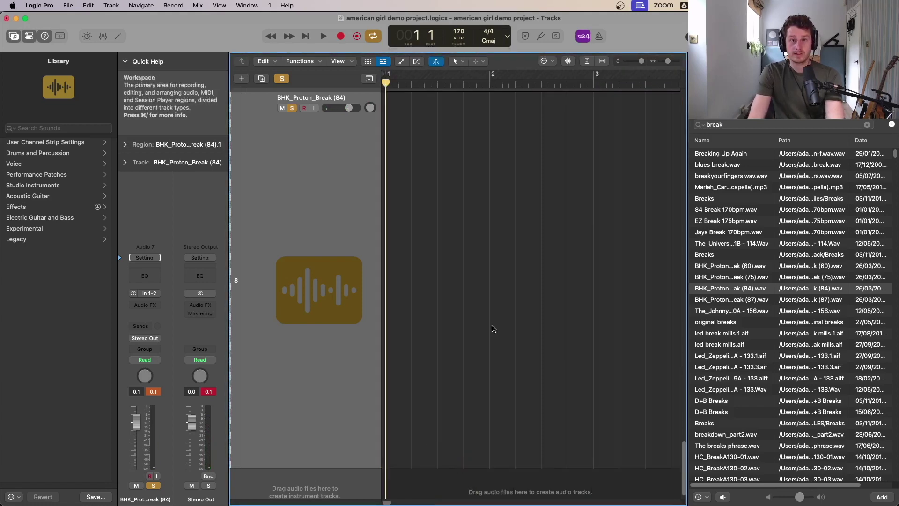
# - Solo the Vocals stem and play it from bar 9
pyautogui.press('space')
pyautogui.scroll(3, 491, 325)
pyautogui.press('z')
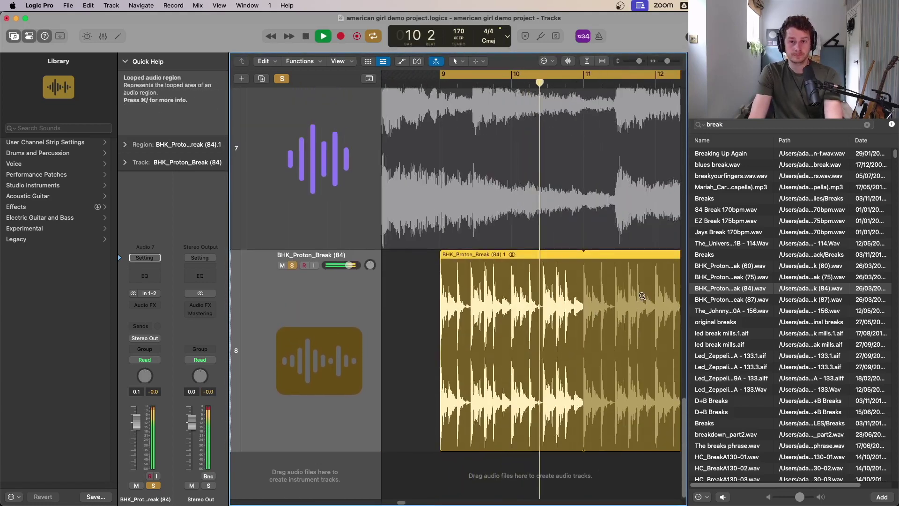
pyautogui.press('space')
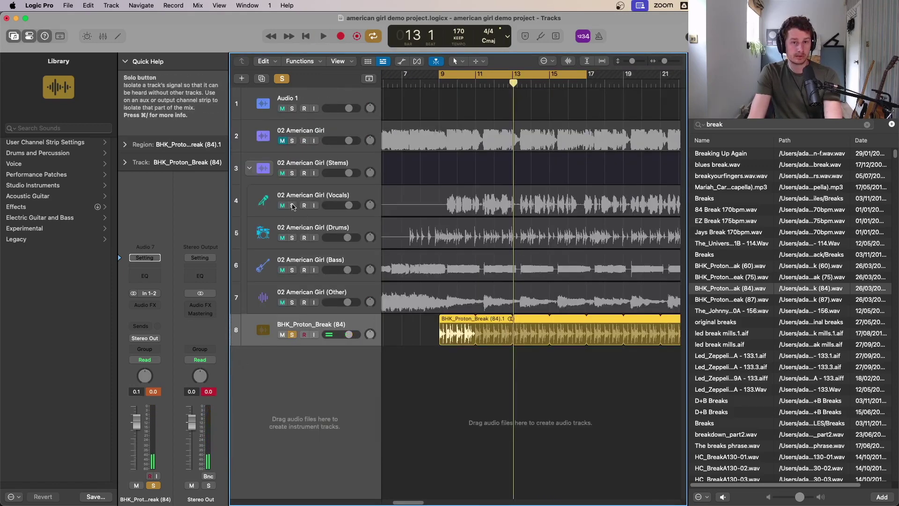
pyautogui.click(407, 201)
pyautogui.press('space')
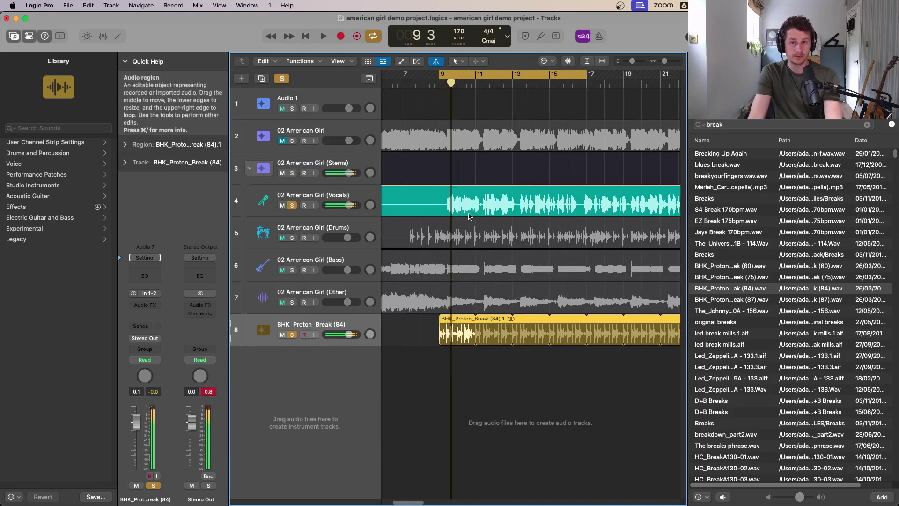
# - Cut away the Vocals region's silent lead-in and move the region to start at bar 9
pyautogui.moveTo(472, 153); pyautogui.dragTo(412, 248)
pyautogui.click(549, 268)
pyautogui.click(473, 253)
pyautogui.press('Delete')
pyautogui.moveTo(560, 271); pyautogui.dragTo(517, 263)
pyautogui.press('z')
pyautogui.press('space')
pyautogui.press('z')
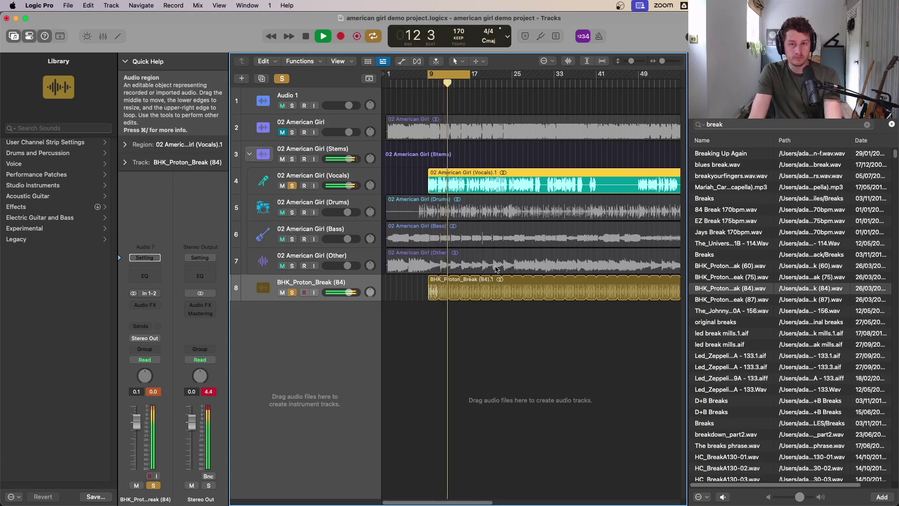
pyautogui.press('space')
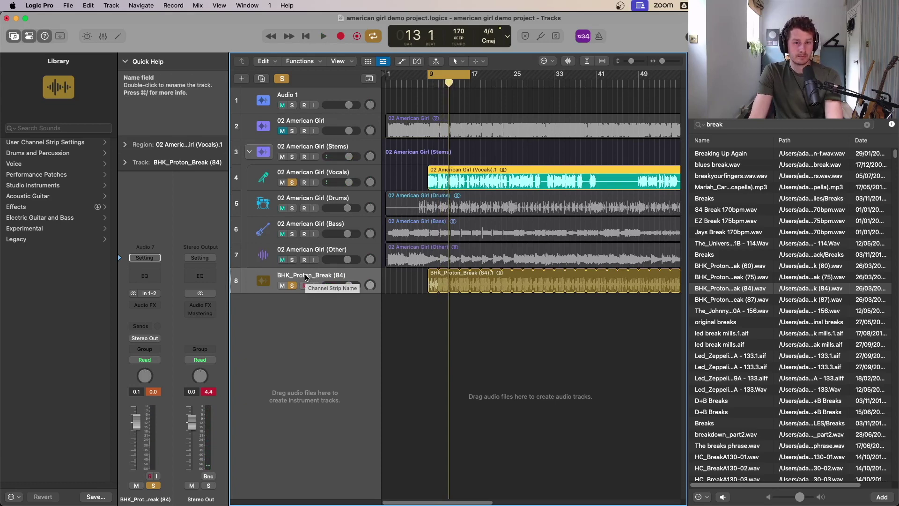
# - Trim the Other region to begin at the riff and move it to bar 9
pyautogui.click(440, 255)
pyautogui.press('space')
pyautogui.press('z')
pyautogui.press('space')
pyautogui.click(475, 144)
pyautogui.keyDown('ctrl'); pyautogui.keyDown('alt'); pyautogui.click(509, 140); pyautogui.keyUp('alt'); pyautogui.keyUp('ctrl')
pyautogui.click(546, 191)
pyautogui.click(545, 191)
pyautogui.click(458, 260)
pyautogui.press('Delete')
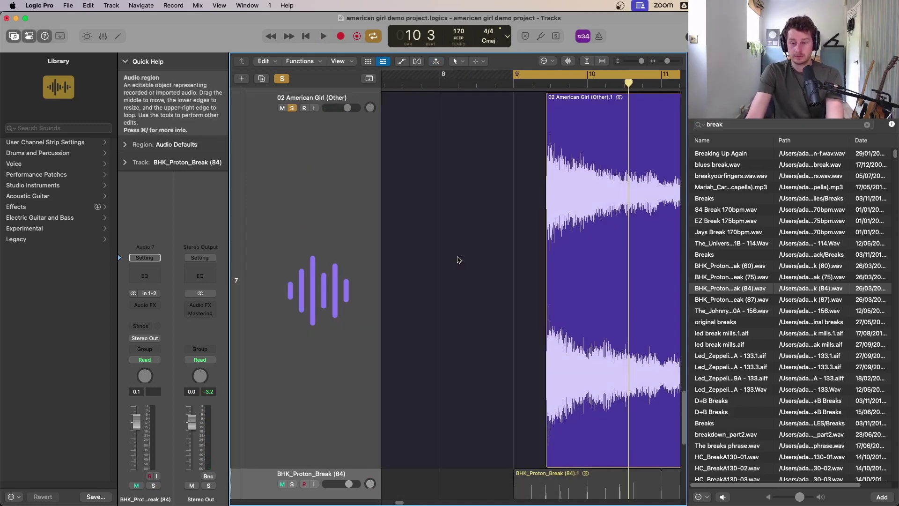
pyautogui.moveTo(572, 191); pyautogui.dragTo(542, 194)
pyautogui.keyDown('ctrl'); pyautogui.keyDown('alt'); pyautogui.click(542, 193); pyautogui.keyUp('alt'); pyautogui.keyUp('ctrl')
pyautogui.keyDown('ctrl'); pyautogui.keyDown('alt'); pyautogui.click(618, 296); pyautogui.keyUp('alt'); pyautogui.keyUp('ctrl')
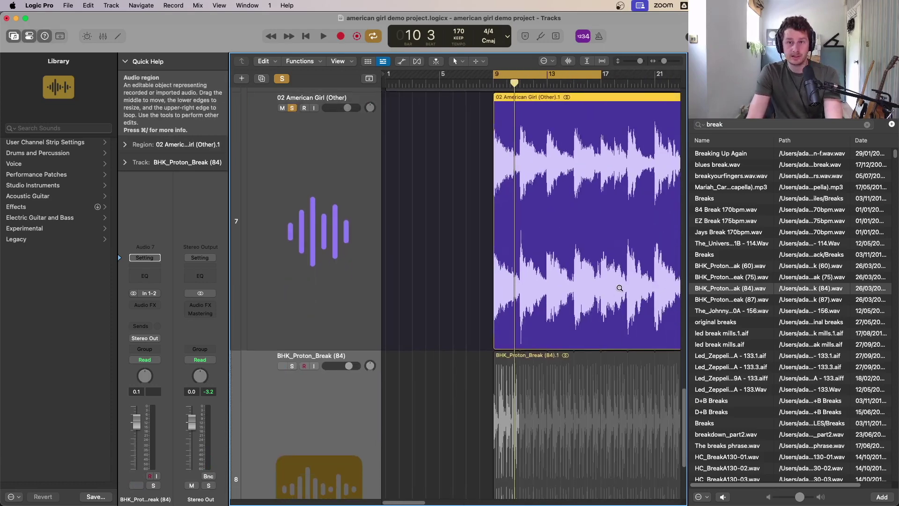
# - Split the Other region at bar 17 and delete everything after it
pyautogui.doubleClick(524, 83)
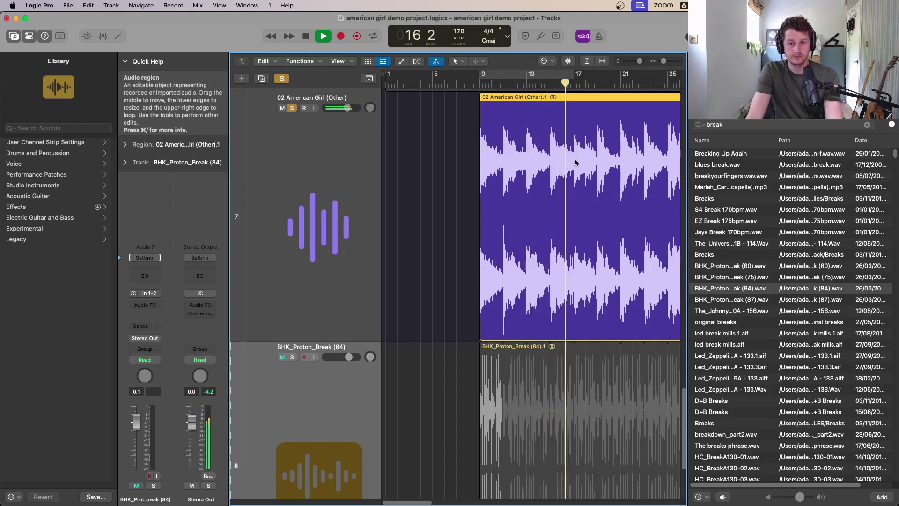
pyautogui.press('space')
pyautogui.moveTo(617, 147); pyautogui.dragTo(536, 210)
pyautogui.click(520, 183)
pyautogui.click(521, 185)
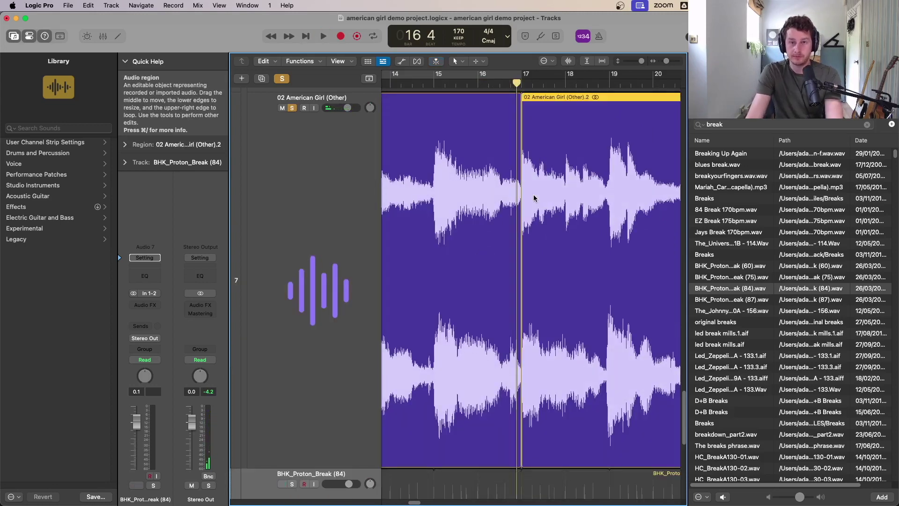
pyautogui.press('BackSpace')
pyautogui.press('z')
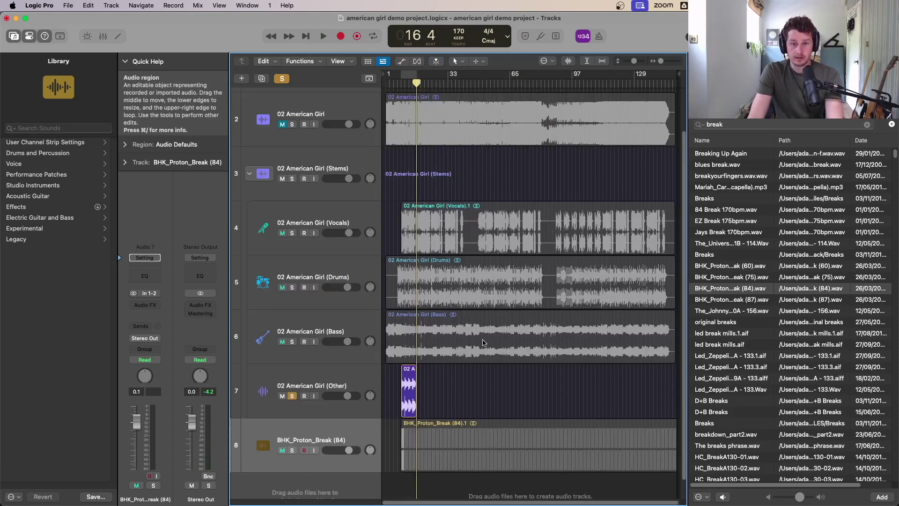
pyautogui.press('z')
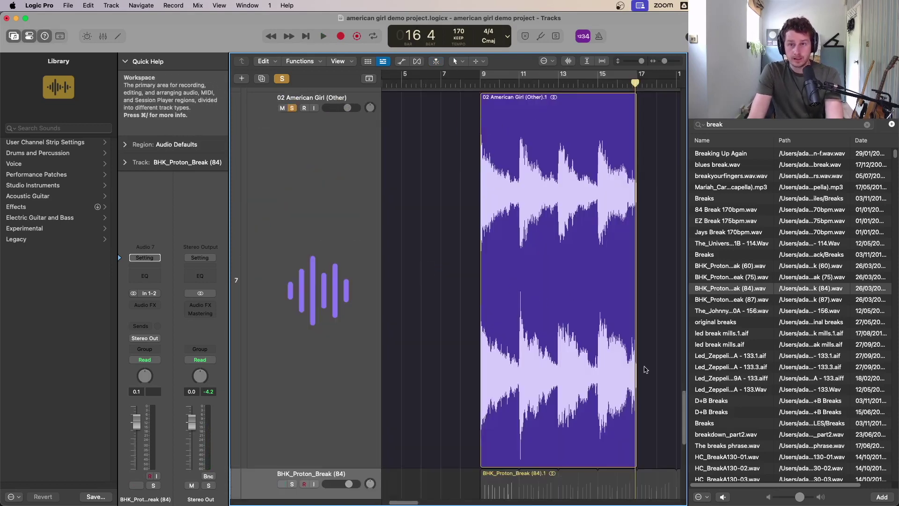
# - Squeeze the Other region into bars 9–13 and loop it onward from bar 9
pyautogui.moveTo(632, 457); pyautogui.dragTo(557, 449)
pyautogui.moveTo(482, 73)
pyautogui.mouseDown()
pyautogui.moveTo(637, 73)
pyautogui.moveTo(557, 73)
pyautogui.mouseUp()
pyautogui.press('space')
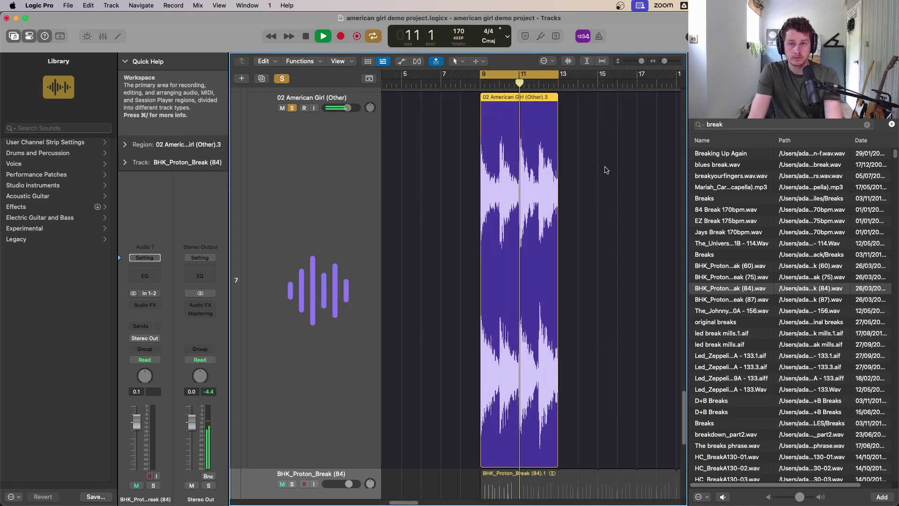
pyautogui.press('l')
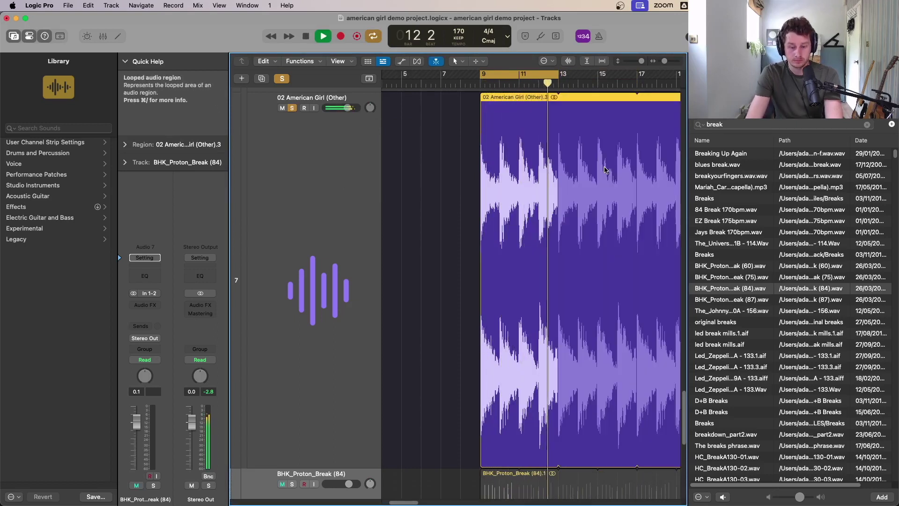
pyautogui.press('c')
pyautogui.press('space')
# - Unsolo the Other stem and mute the Drums and Bass stems
pyautogui.press('z')
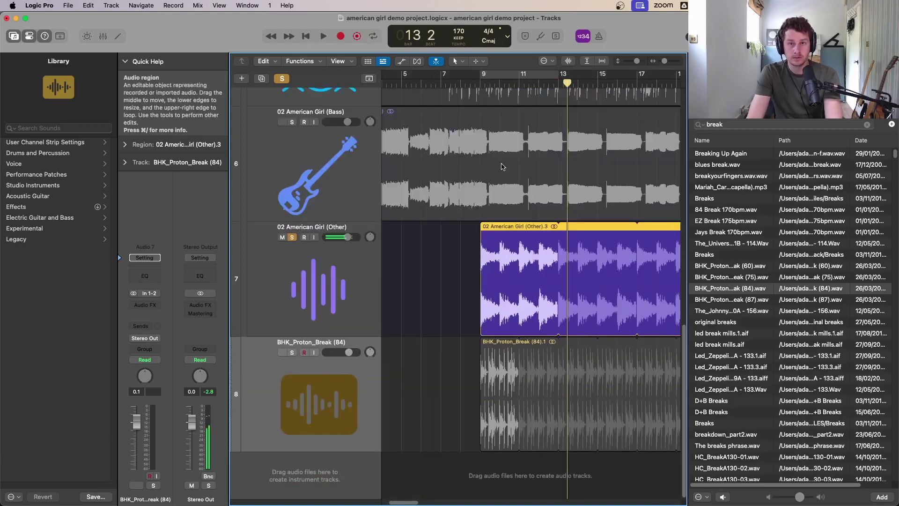
pyautogui.click(292, 322)
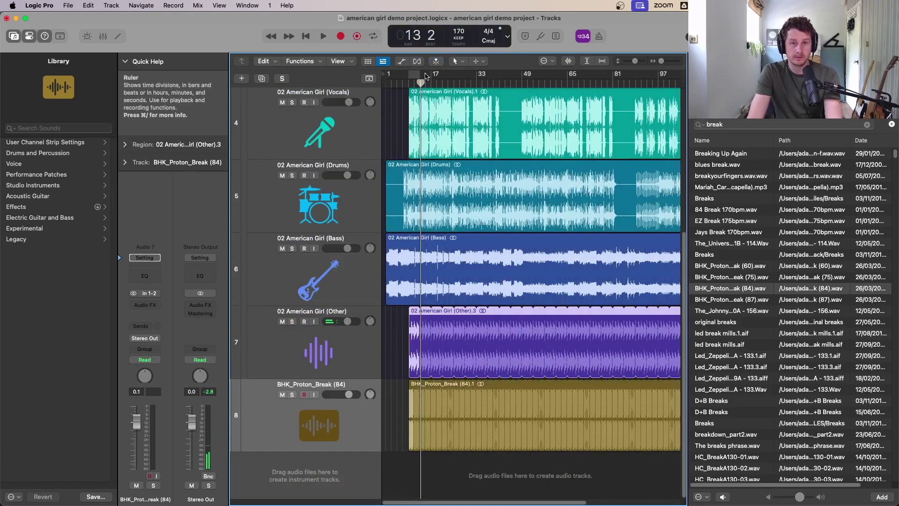
pyautogui.moveTo(281, 249); pyautogui.dragTo(282, 176)
pyautogui.press('super+Up')
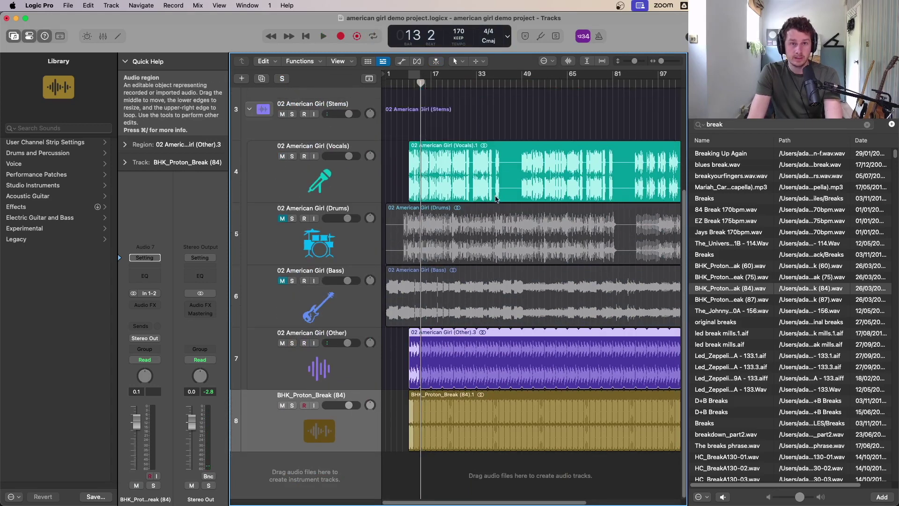
# - Play a cycle over bars 9–17, then add a Classic Electric Piano instrument track
pyautogui.click(417, 74)
pyautogui.moveTo(416, 74); pyautogui.dragTo(432, 80)
pyautogui.press('space')
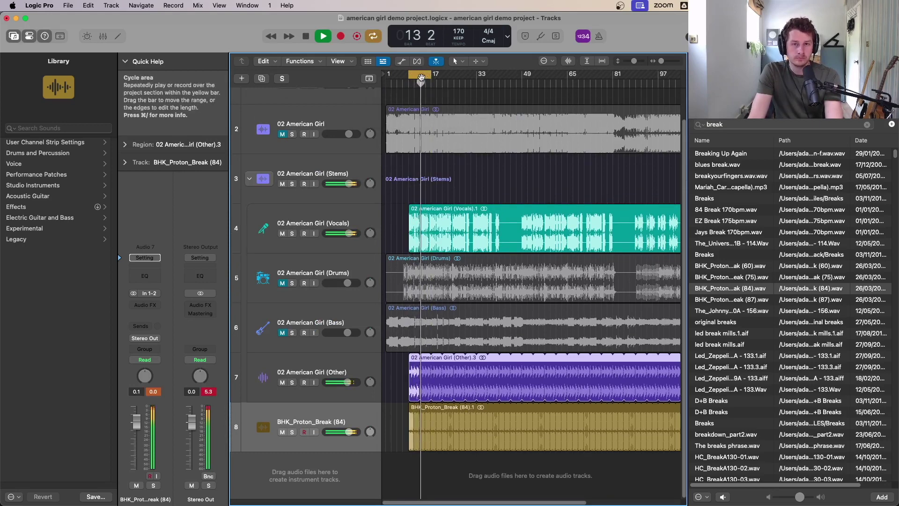
pyautogui.click(429, 77)
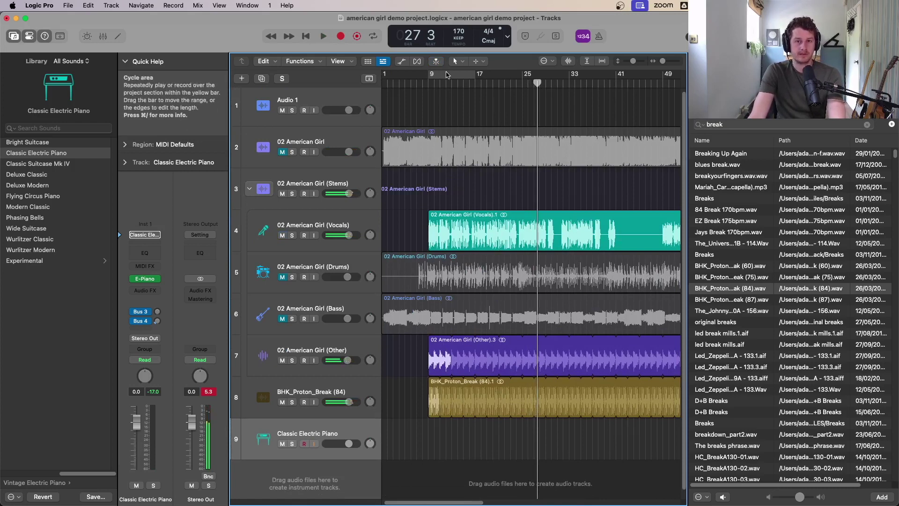
pyautogui.press('c')
pyautogui.click(157, 279)
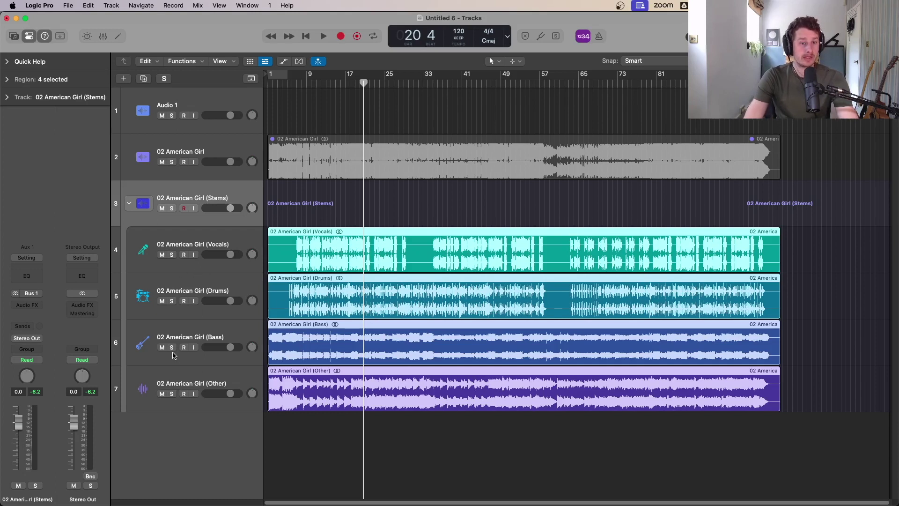
# - Solo the Drums stem and play a cycle over bars 6–11
pyautogui.click(172, 301)
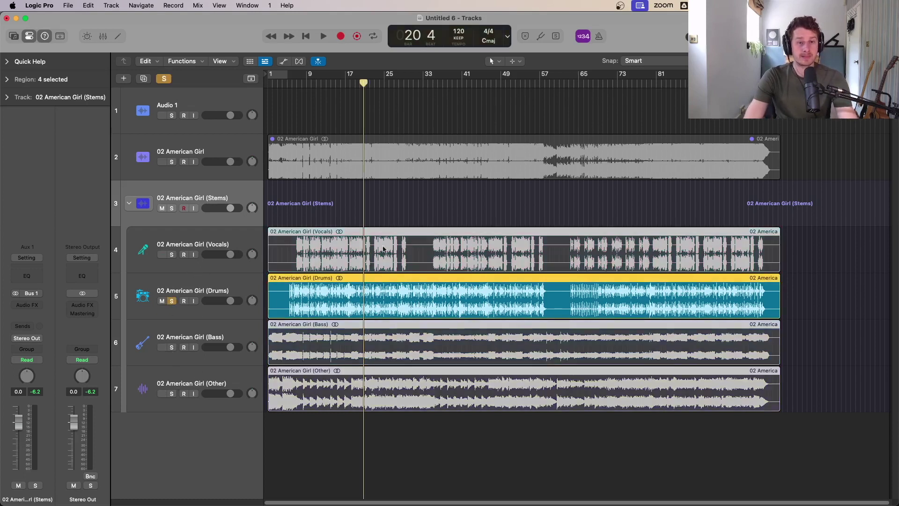
pyautogui.moveTo(389, 268); pyautogui.dragTo(269, 390)
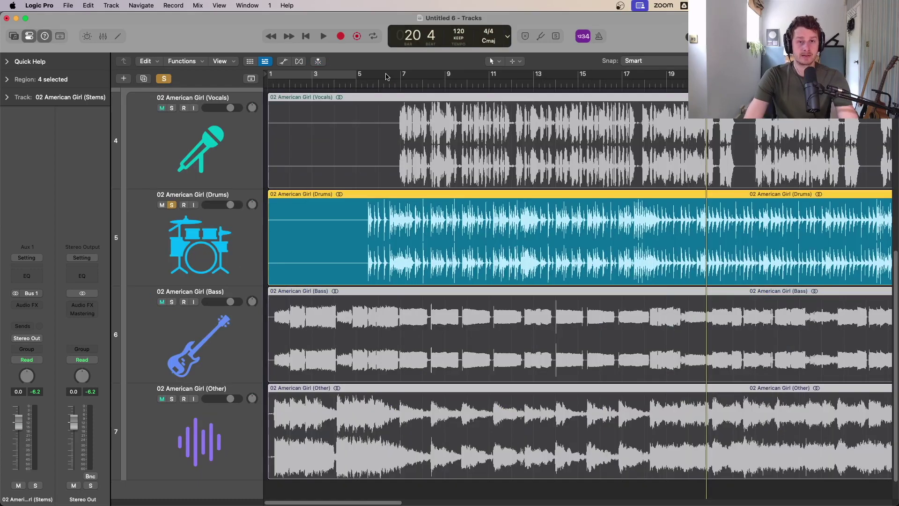
pyautogui.moveTo(377, 76); pyautogui.dragTo(490, 75)
pyautogui.keyDown('ctrl'); pyautogui.keyDown('alt'); pyautogui.click(552, 221); pyautogui.keyUp('alt'); pyautogui.keyUp('ctrl')
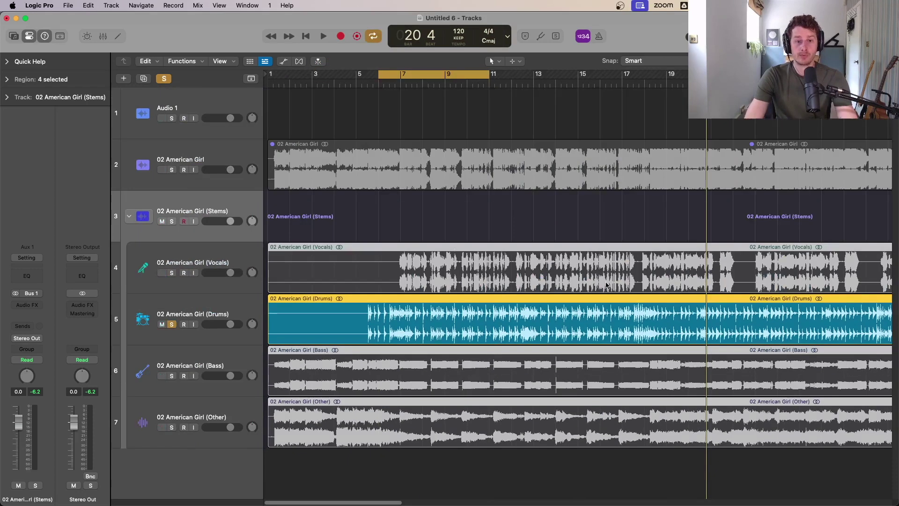
pyautogui.press('space')
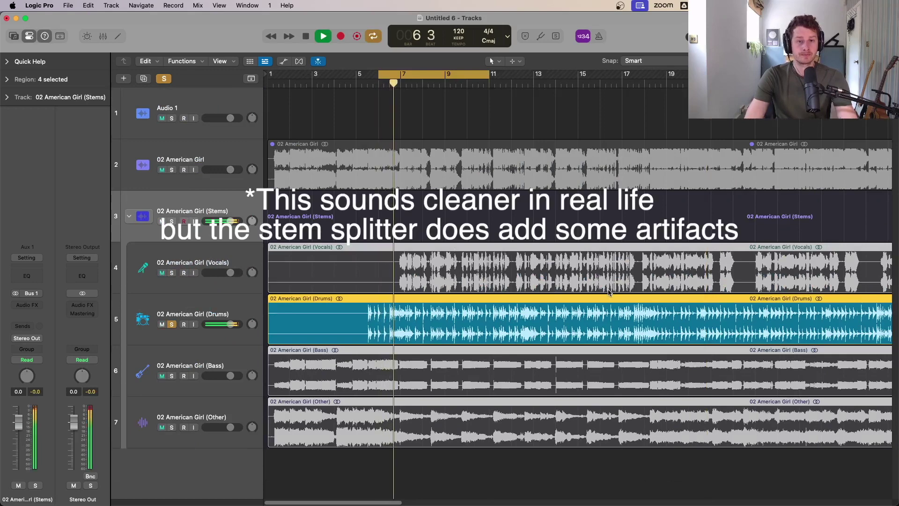
# - Move the cycle range to bars 5–7 and listen to the drums over it
pyautogui.moveTo(380, 76); pyautogui.dragTo(403, 81)
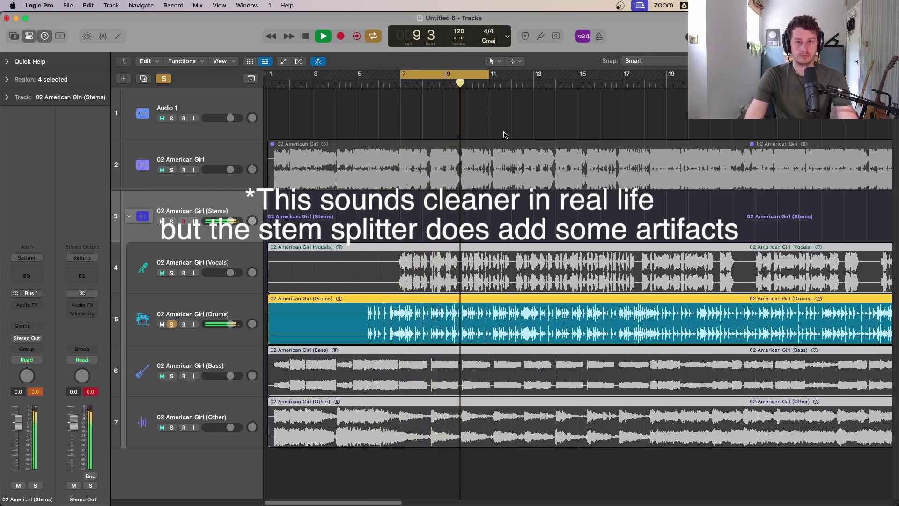
pyautogui.press('space')
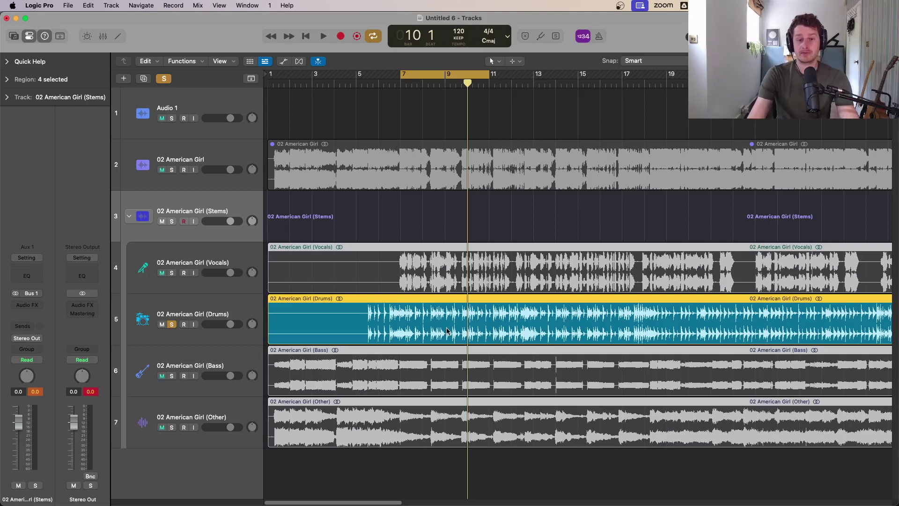
pyautogui.moveTo(375, 80); pyautogui.dragTo(402, 82)
pyautogui.press('space')
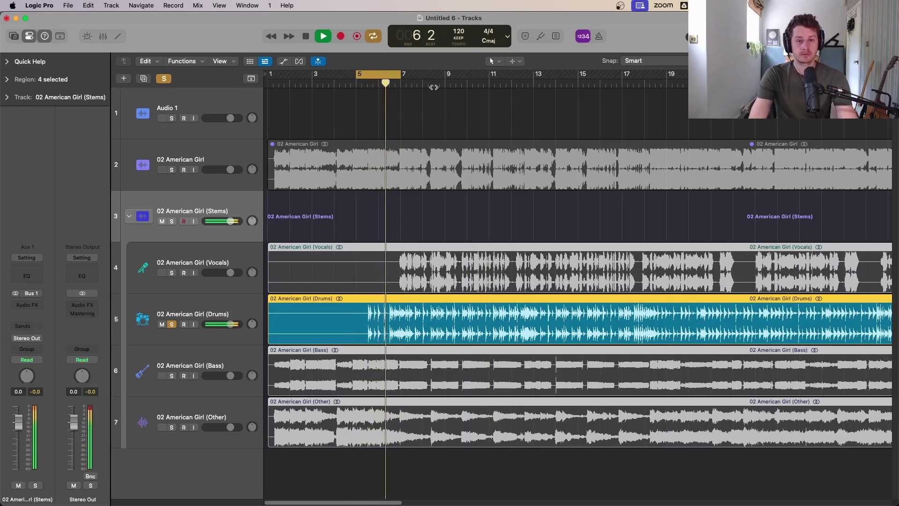
pyautogui.press('space')
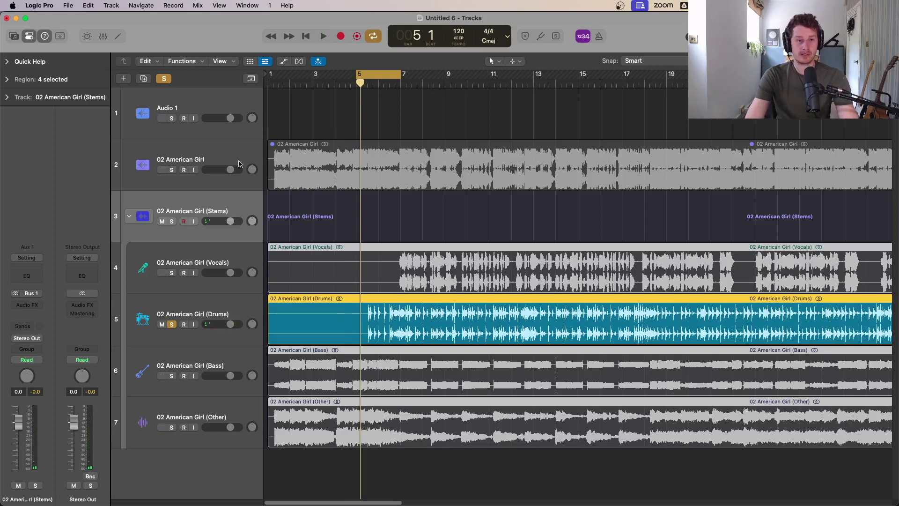
# - Solo the original 02 American Girl track and play its full-song region for comparison
pyautogui.keyDown('alt'); pyautogui.click(171, 170); pyautogui.keyUp('alt')
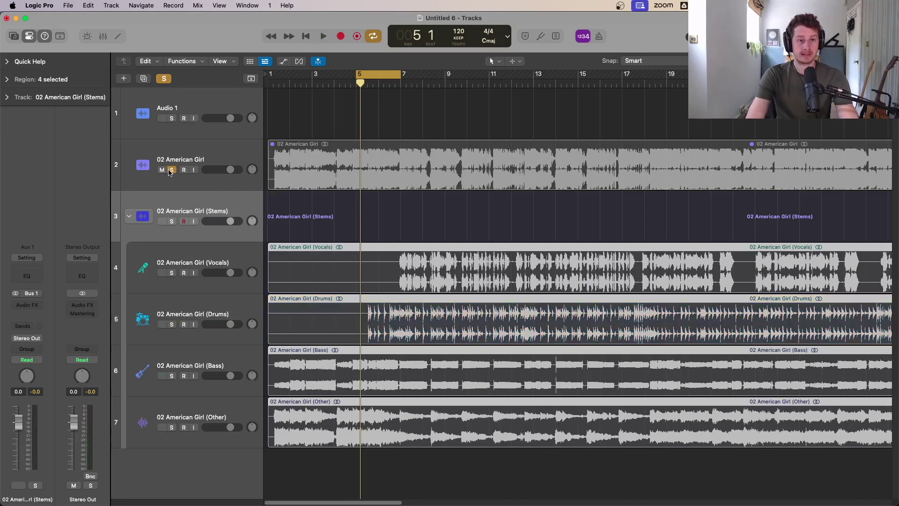
pyautogui.click(172, 170)
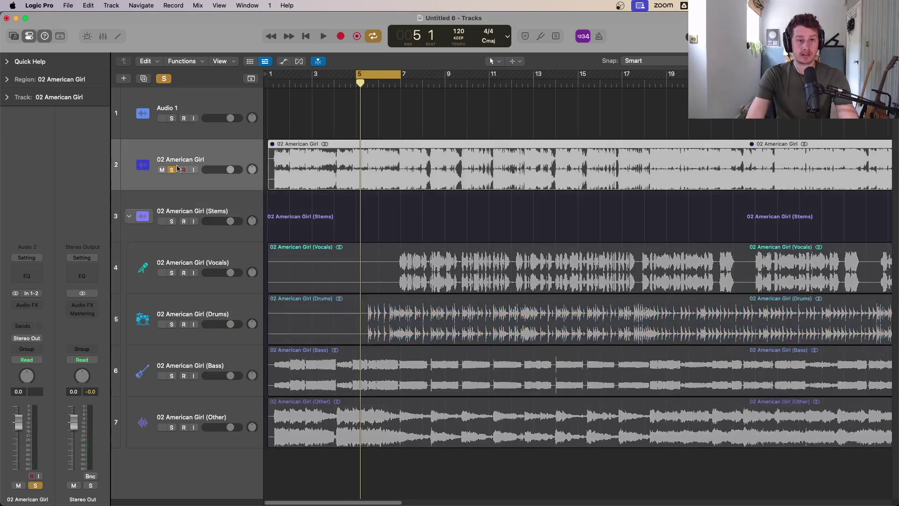
pyautogui.click(333, 168)
pyautogui.press('space')
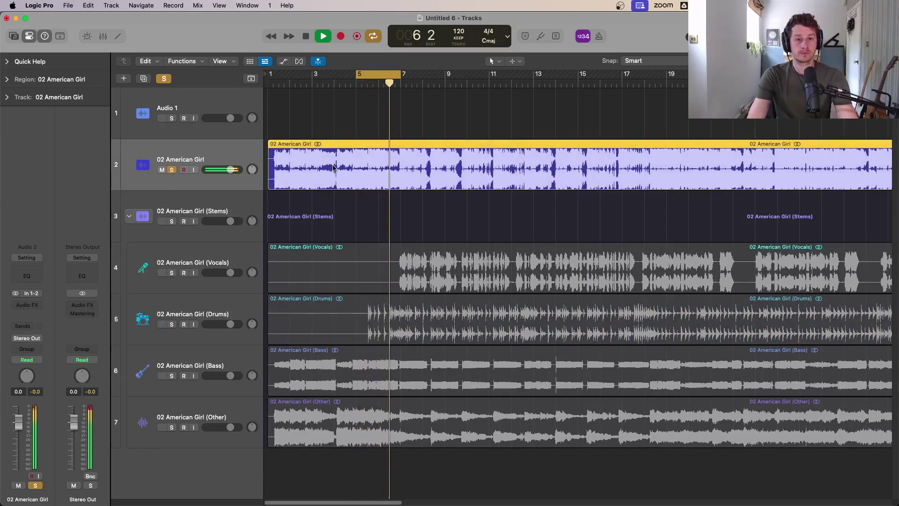
pyautogui.press('space')
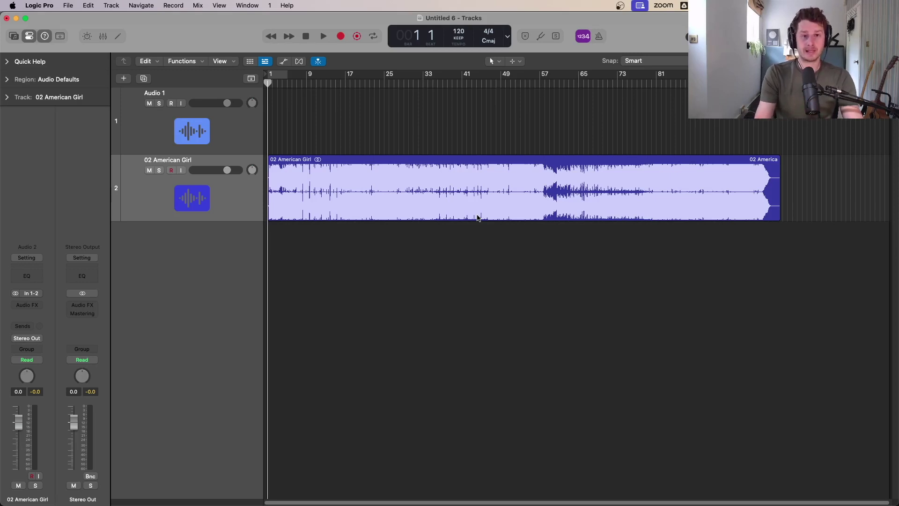
# - Run Stem Splitter on the 02 American Girl region, keeping Vocals, Drums, Bass and Other
pyautogui.click(387, 169)
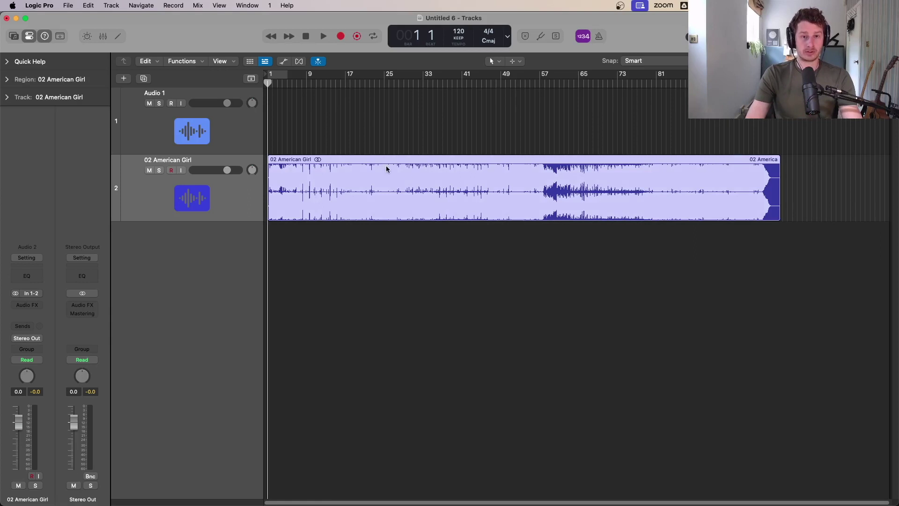
pyautogui.rightClick(402, 184)
pyautogui.moveTo(463, 352)
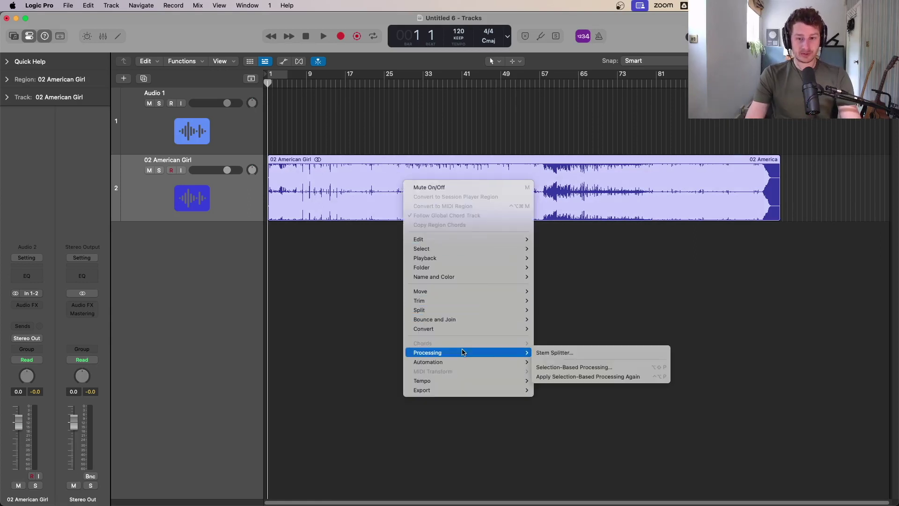
pyautogui.click(557, 353)
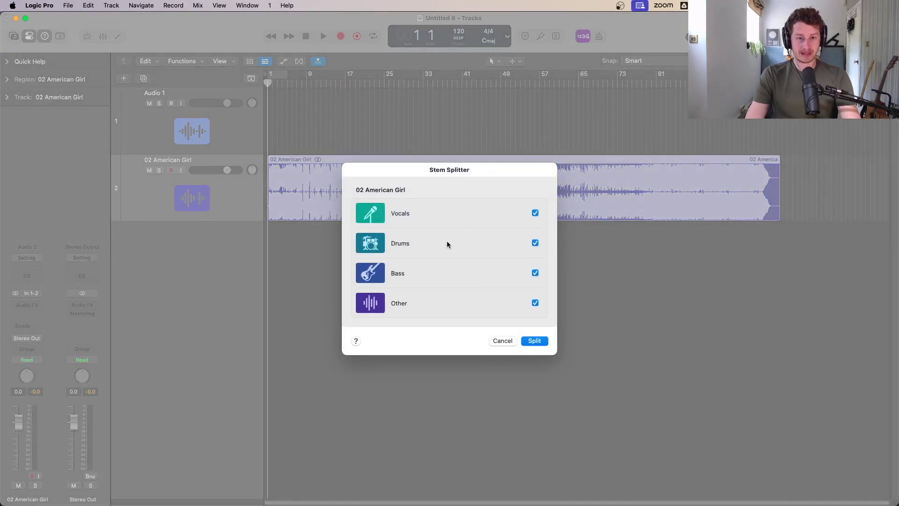
pyautogui.click(534, 341)
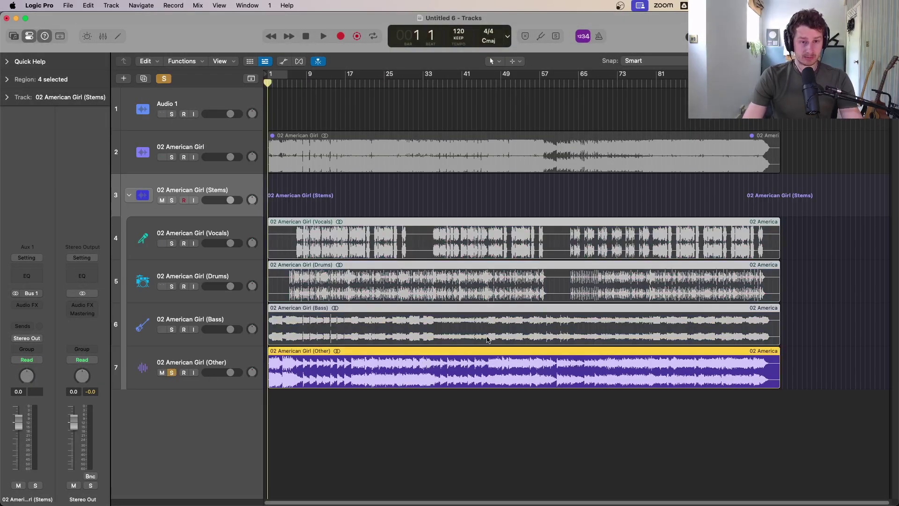
# - Play the soloed Other stem from bar 1 while viewing the Bass and Other tracks
pyautogui.moveTo(537, 318); pyautogui.dragTo(243, 460)
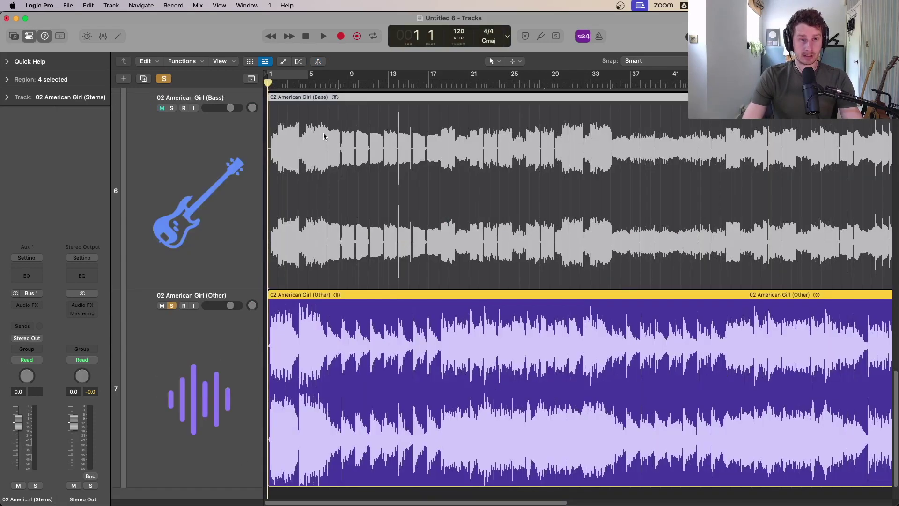
pyautogui.press('space')
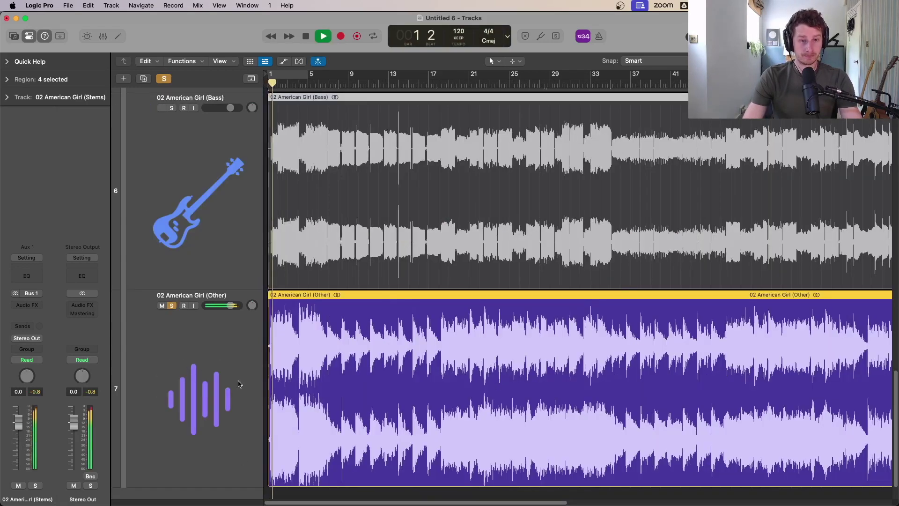
pyautogui.press('z')
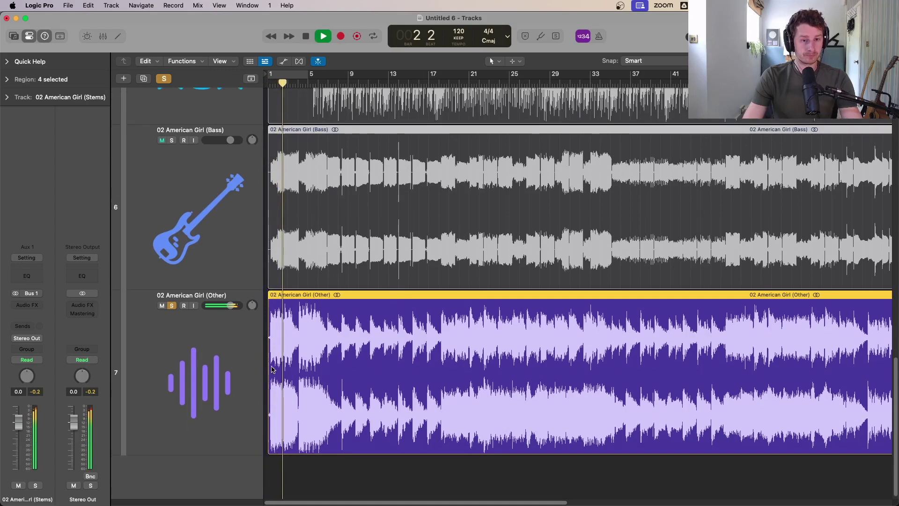
pyautogui.scroll(-3, 279, 371)
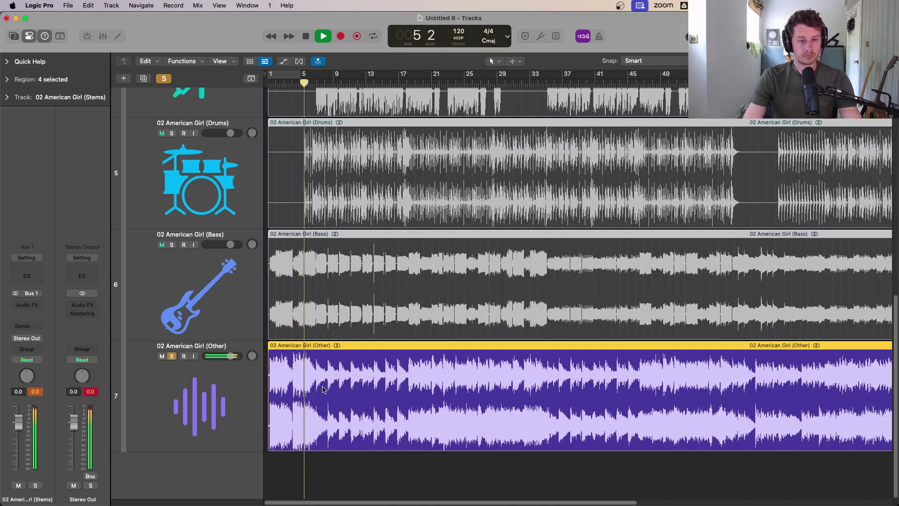
pyautogui.press('space')
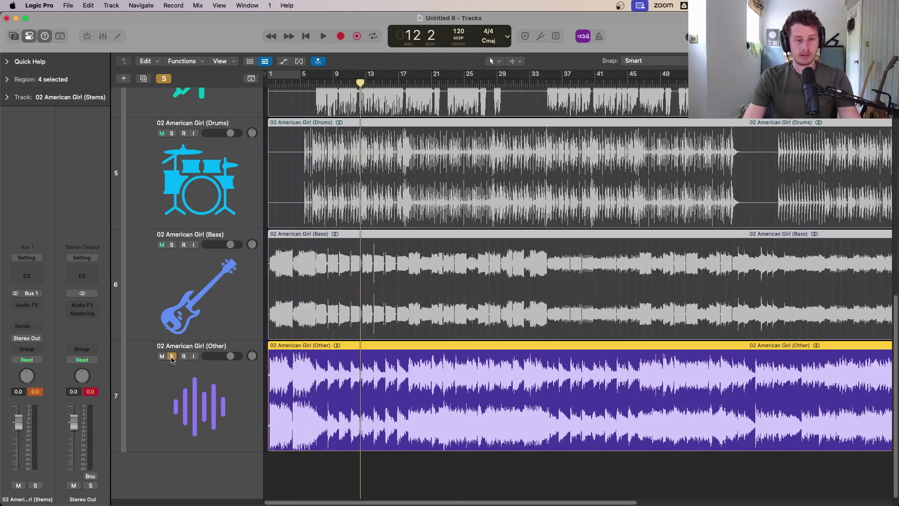
# - Compare Other against the full mix, leaving it soloed with all stem tracks fitted in view
pyautogui.click(172, 356)
pyautogui.press('space')
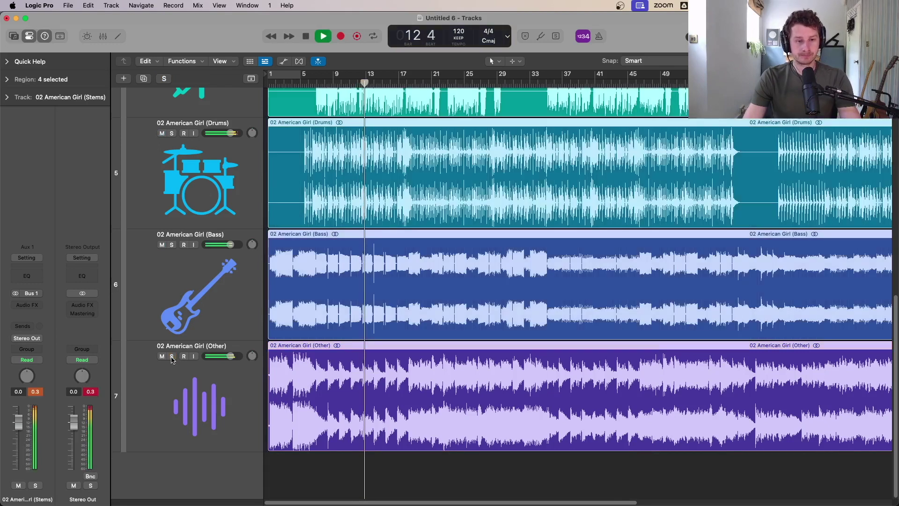
pyautogui.click(172, 356)
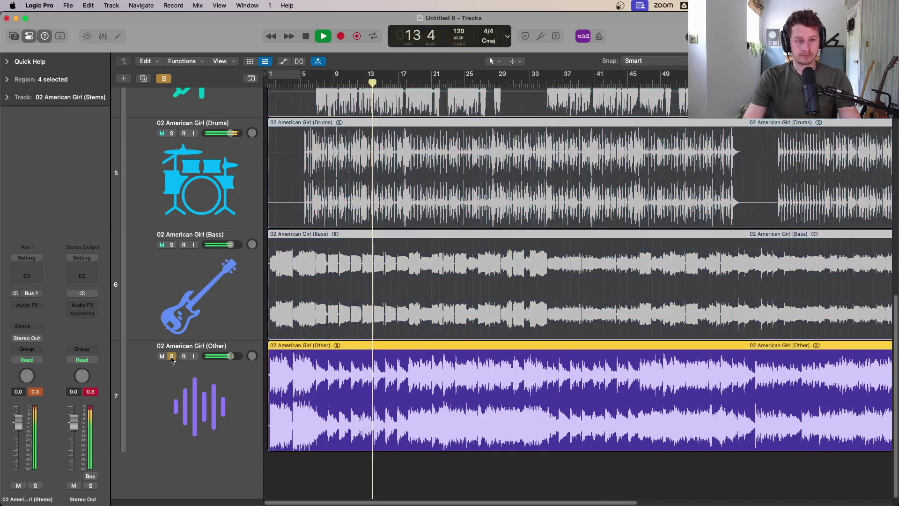
pyautogui.press('space')
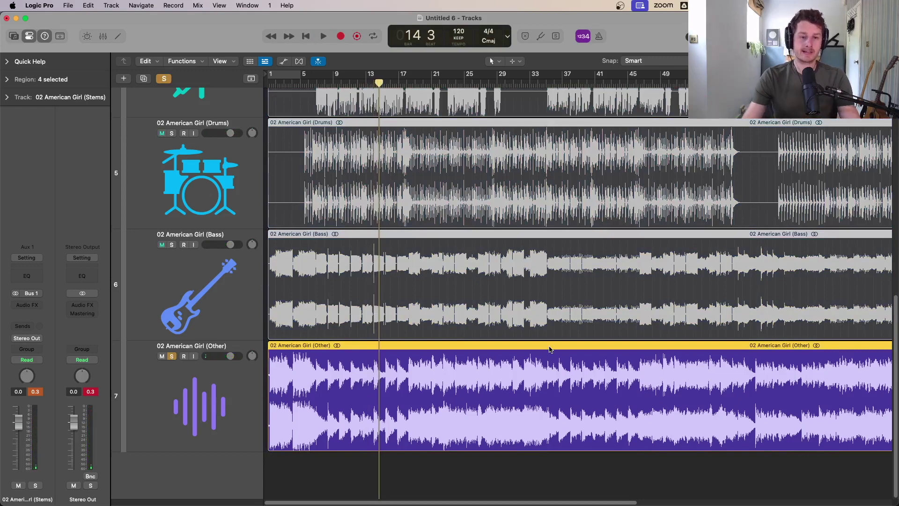
pyautogui.press('super+Up')
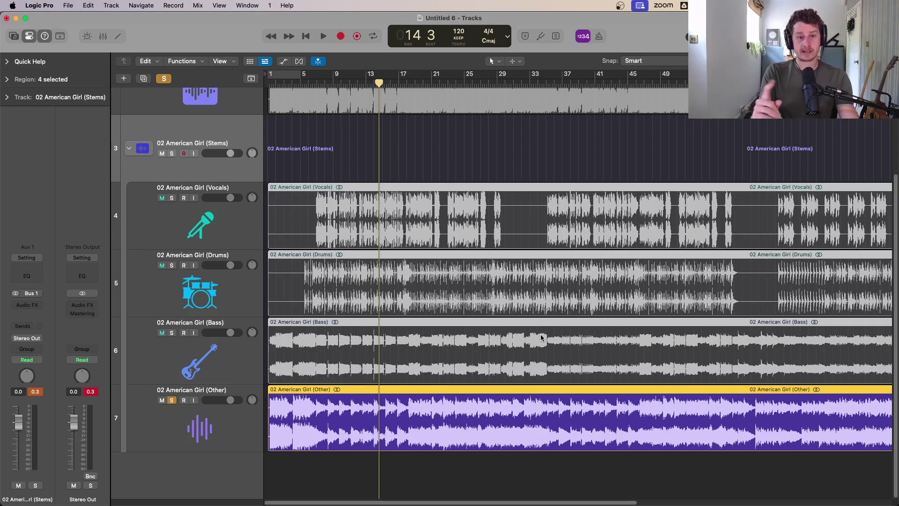
# - Solo Drums, then Vocals, then Bass in turn during playback, ending with Bass soloed
pyautogui.keyDown('alt'); pyautogui.click(172, 265); pyautogui.keyUp('alt')
pyautogui.press('space')
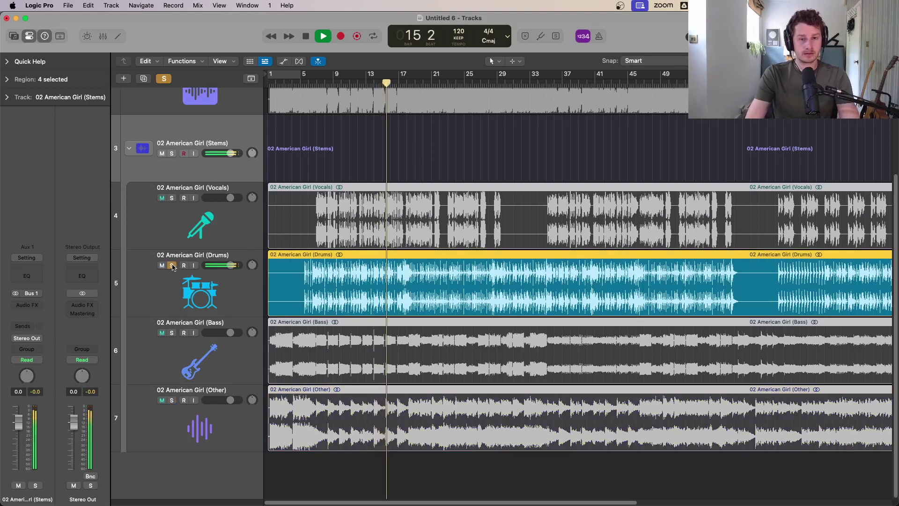
pyautogui.press('space')
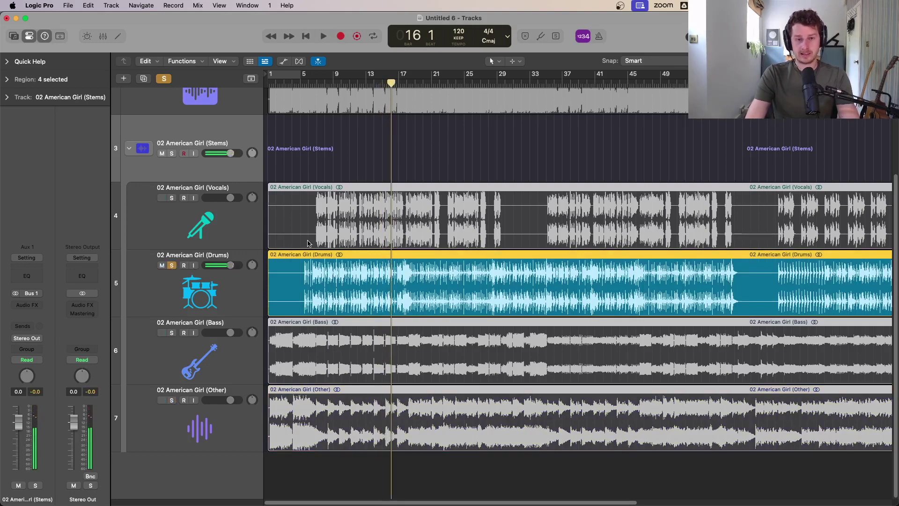
pyautogui.keyDown('alt'); pyautogui.click(172, 198); pyautogui.keyUp('alt')
pyautogui.press('space')
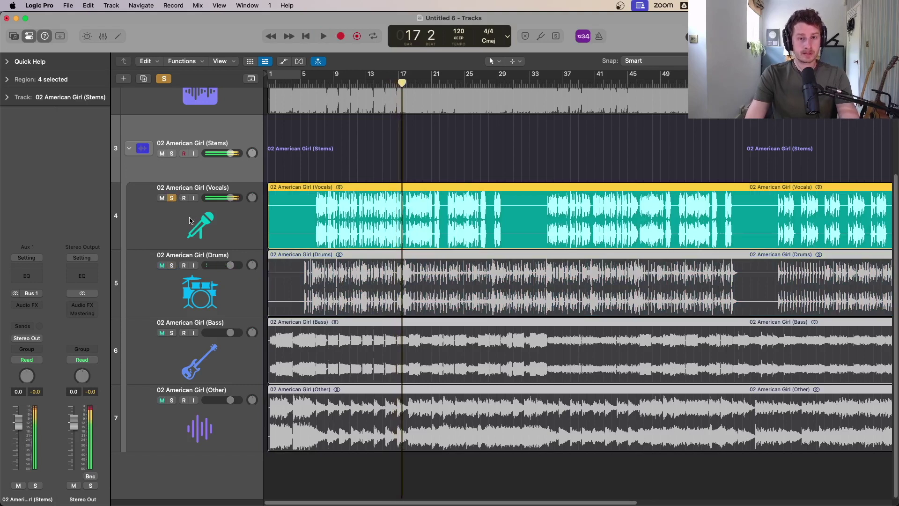
pyautogui.click(384, 352)
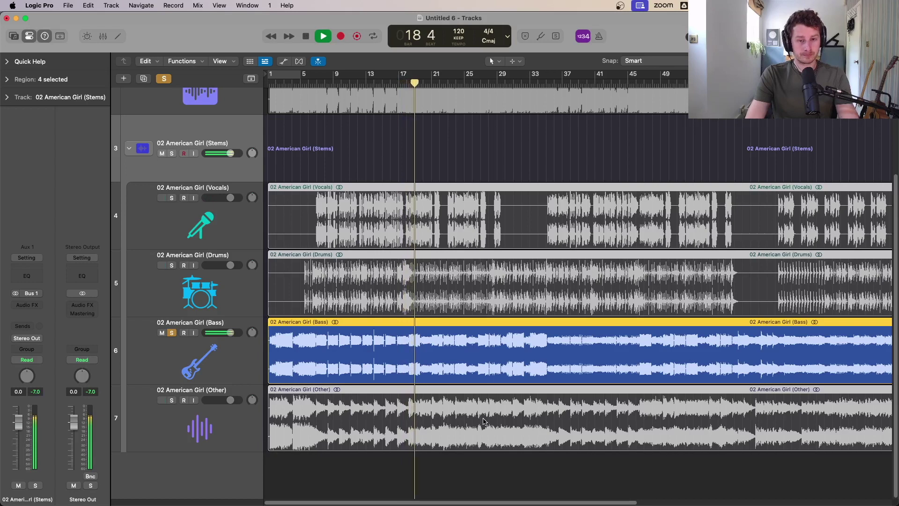
pyautogui.press('space')
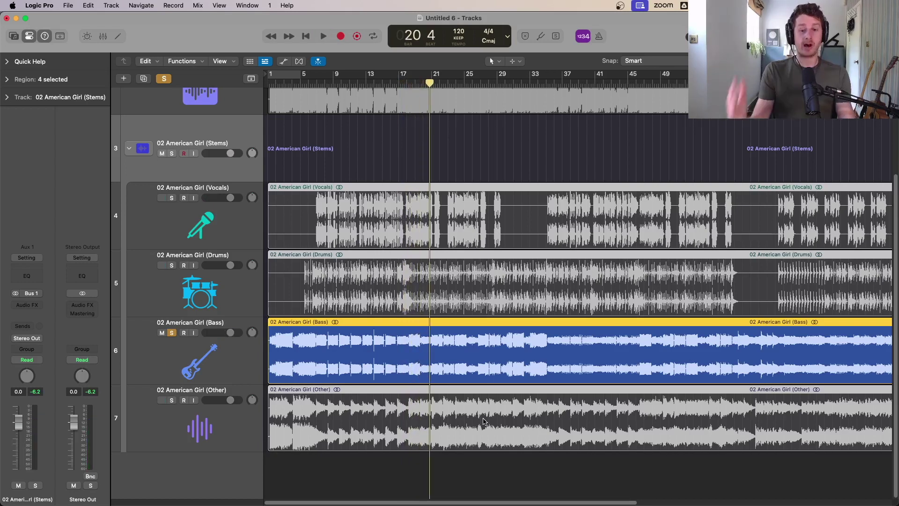